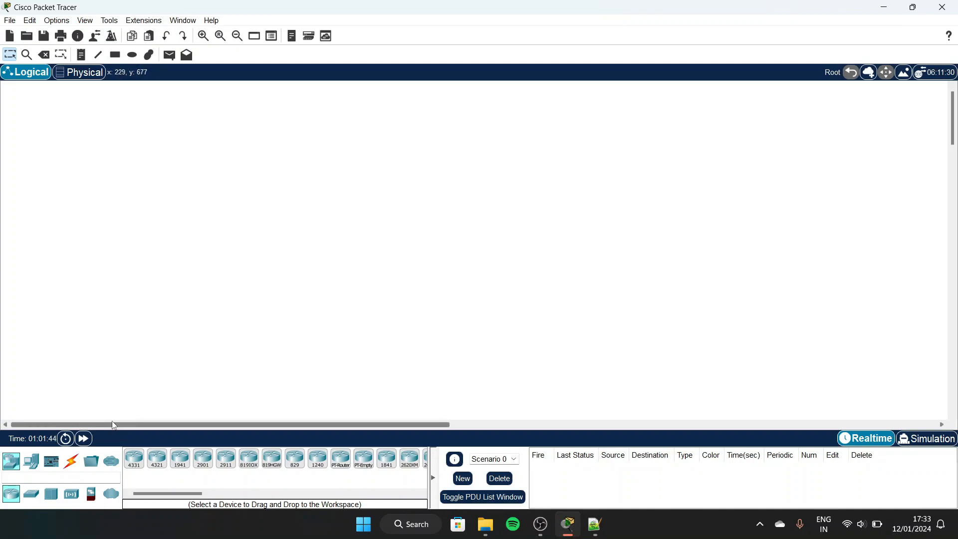
Step: Place two PC end devices side by side in the empty logical workspace
click(31, 470)
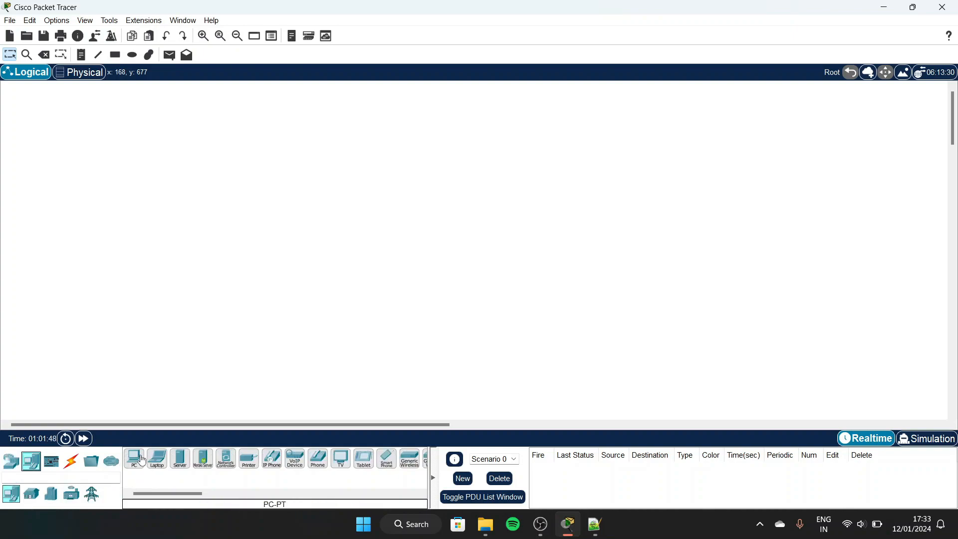
click(142, 460)
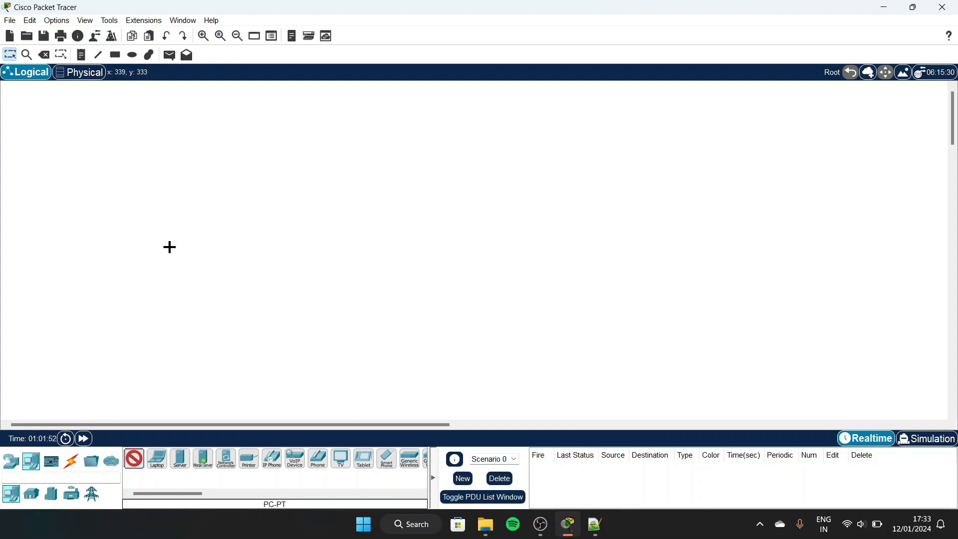
click(136, 240)
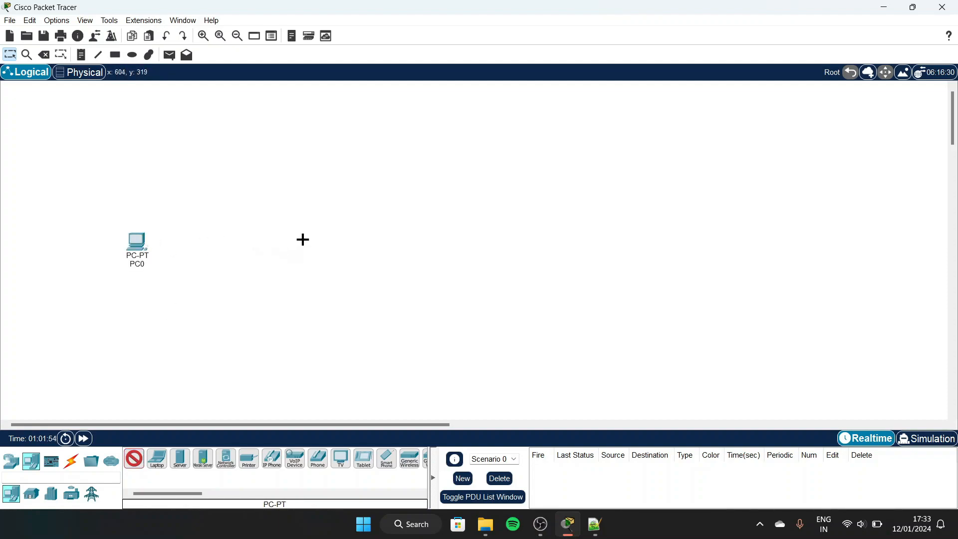
click(292, 244)
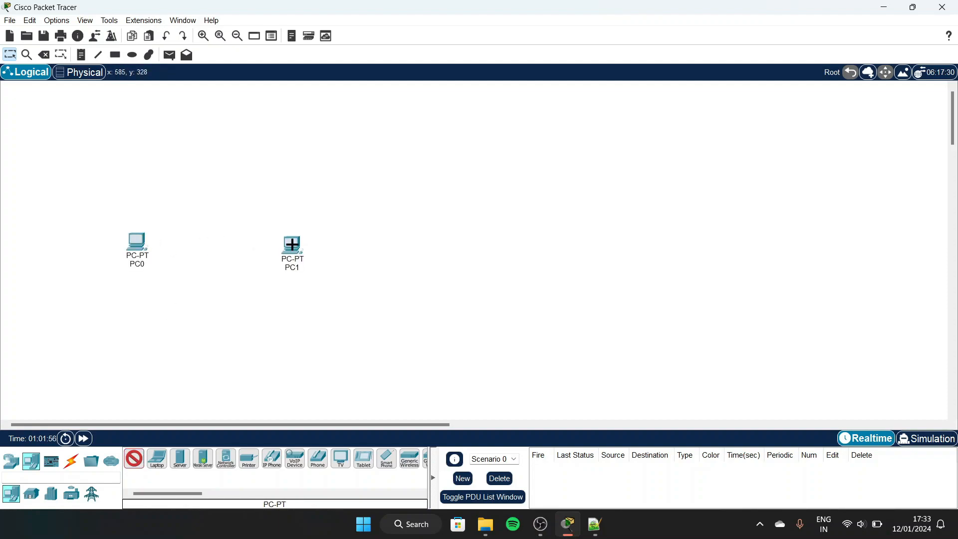
Step: Connect PC0 to PC1 with a Copper Cross-Over cable, using FastEthernet0 on both PCs
click(71, 463)
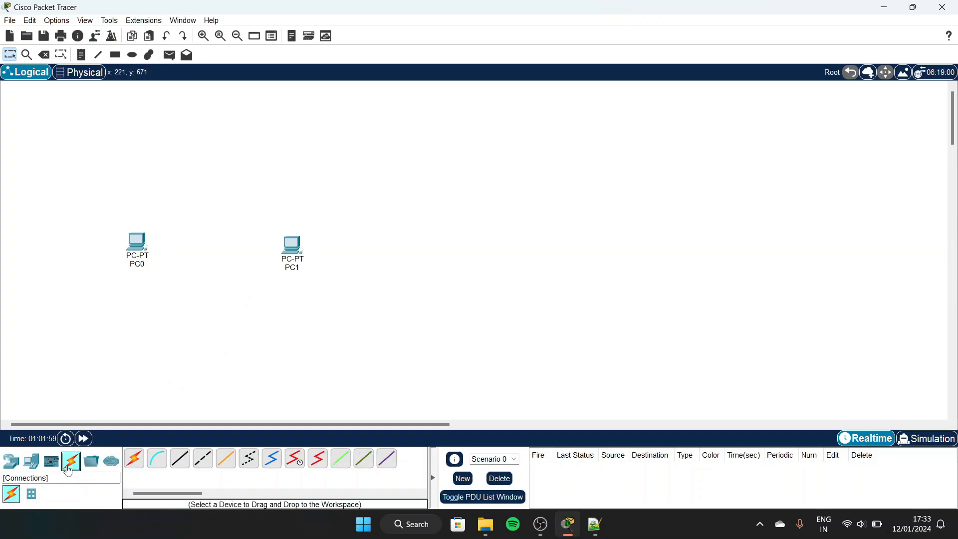
click(207, 468)
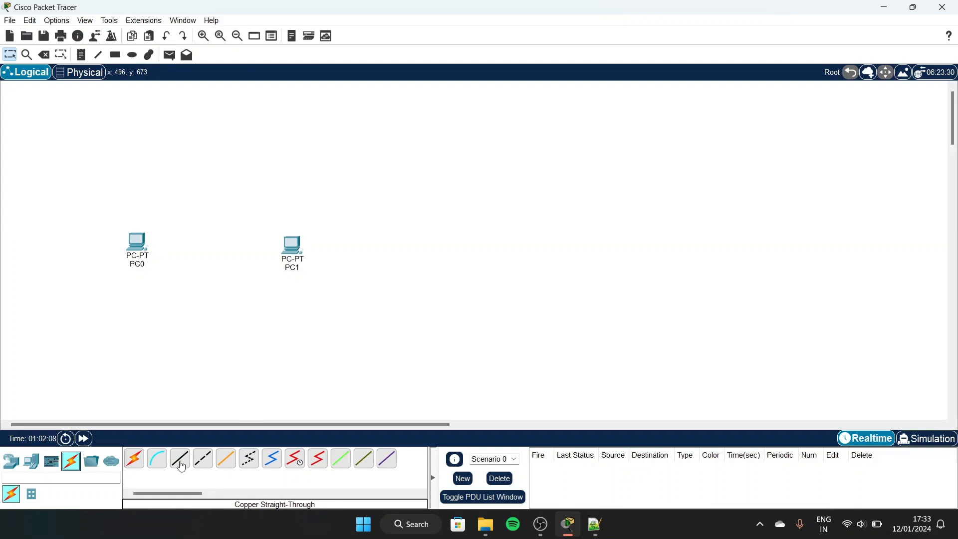
click(214, 466)
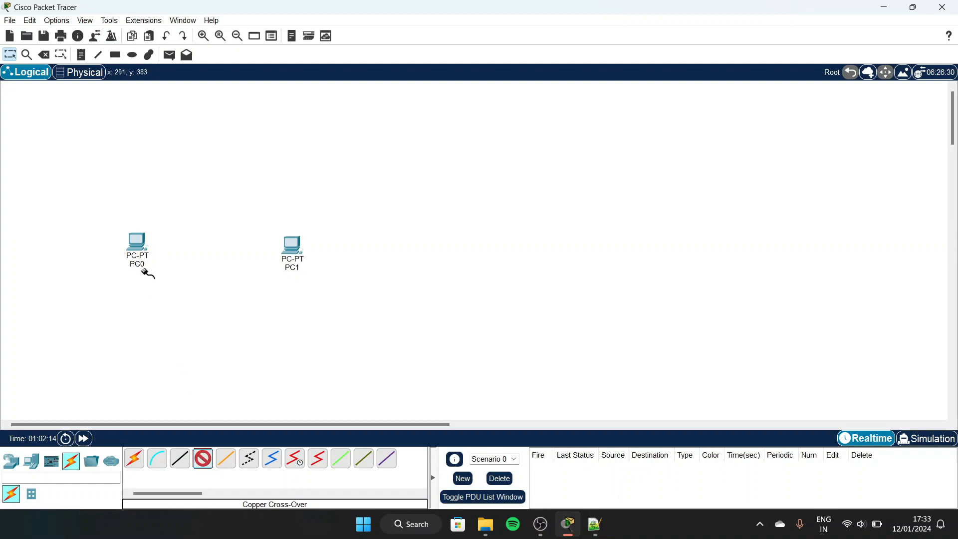
click(136, 243)
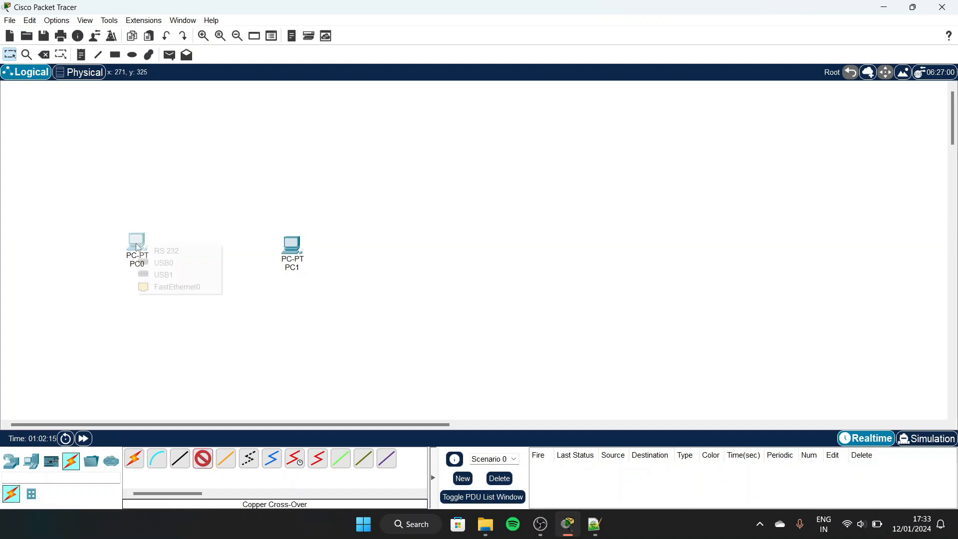
click(169, 287)
click(291, 245)
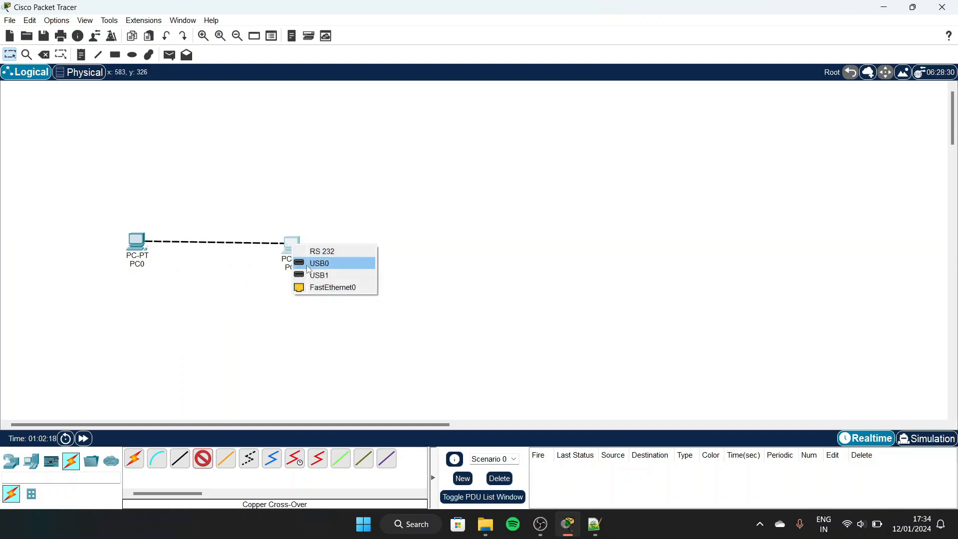
click(314, 288)
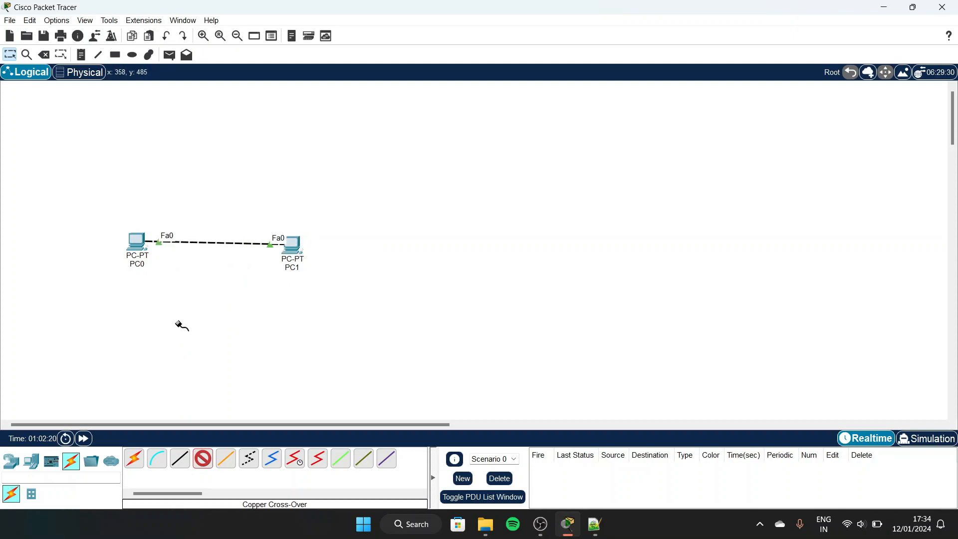
Step: Add the note 192.168.1.1 below PC0 and the note 192.168.1.2 below PC1
key(Escape)
key(n)
click(103, 291)
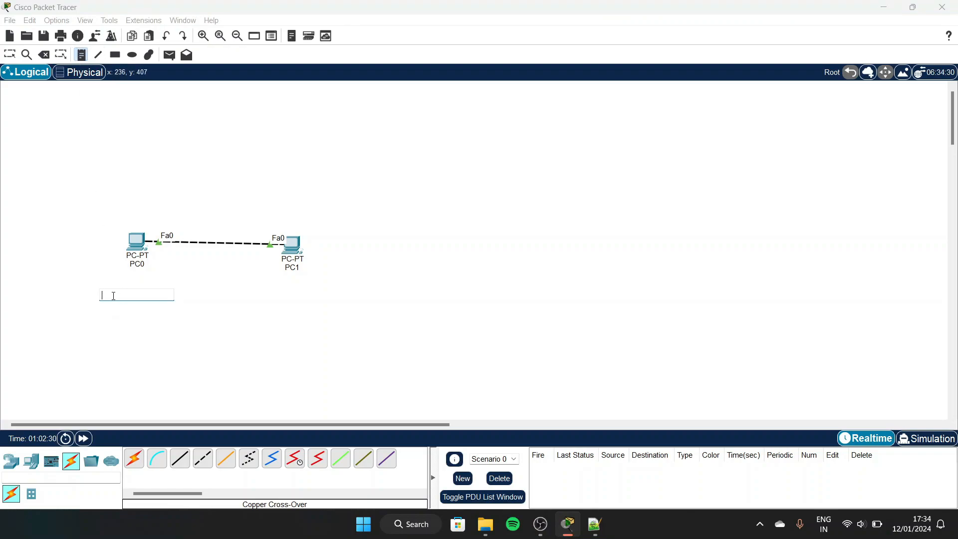
text(19)
click(250, 298)
text(19)
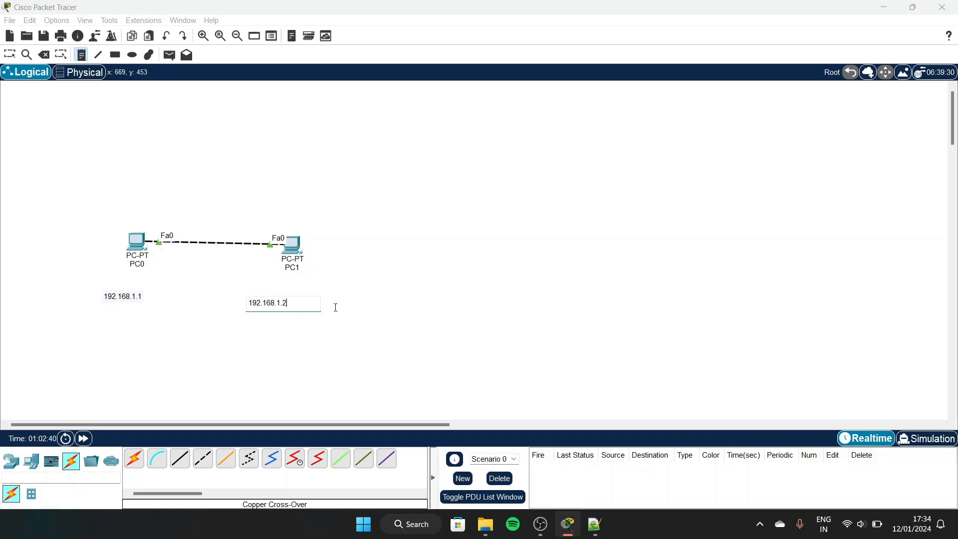
key(Escape)
drag(277, 307, 298, 296)
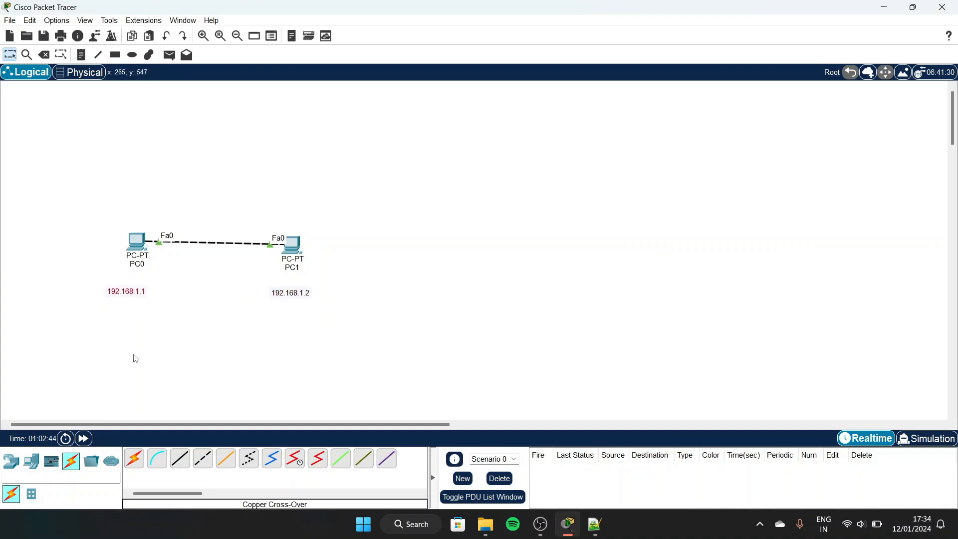
Step: Give PC0 the static IPv4 address 192.168.1.1 with subnet mask 255.255.255.0, and close its configuration window
click(139, 241)
drag(415, 75, 500, 54)
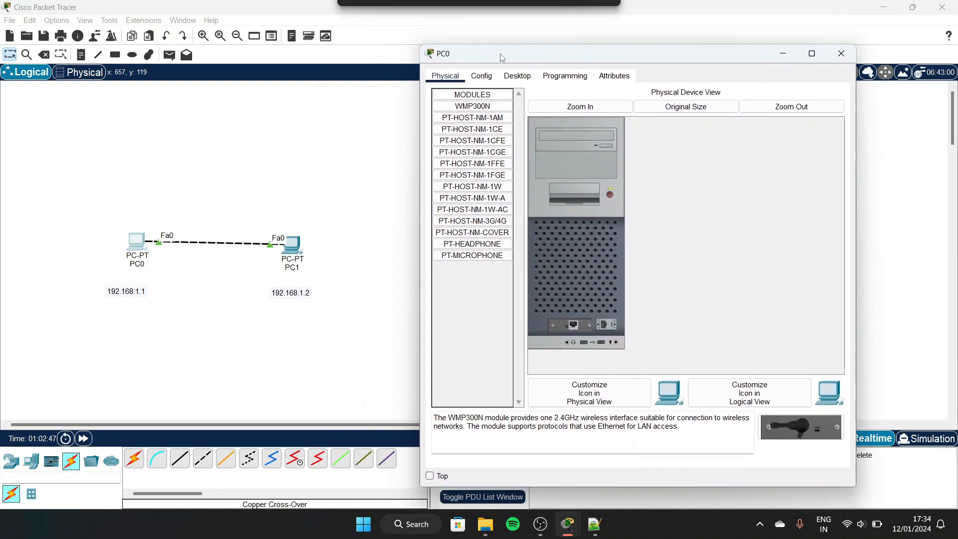
click(521, 76)
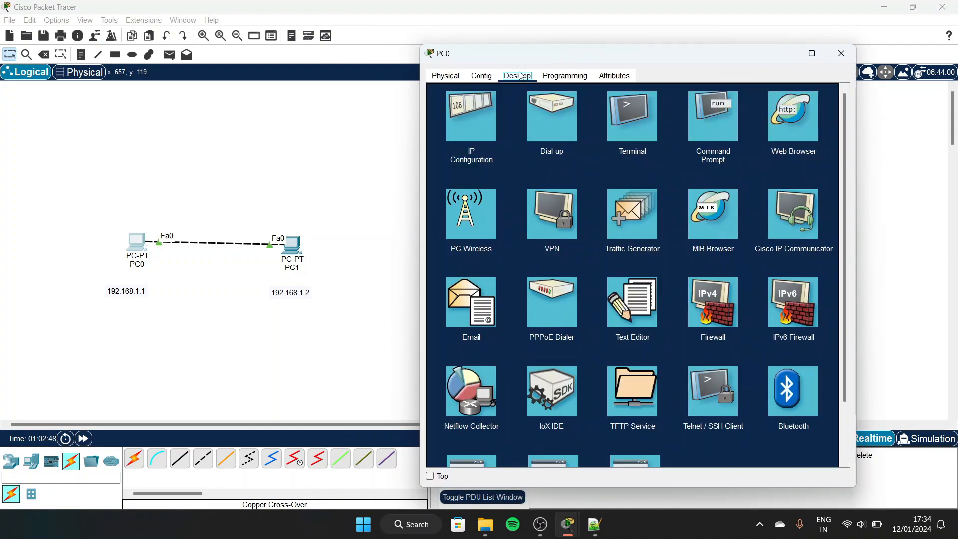
click(473, 125)
click(596, 150)
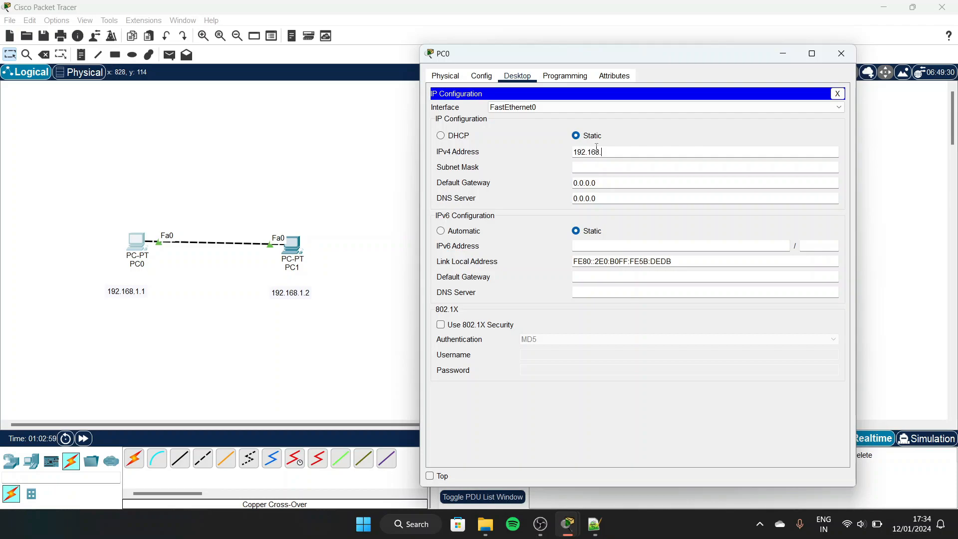
click(676, 165)
drag(624, 152, 573, 152)
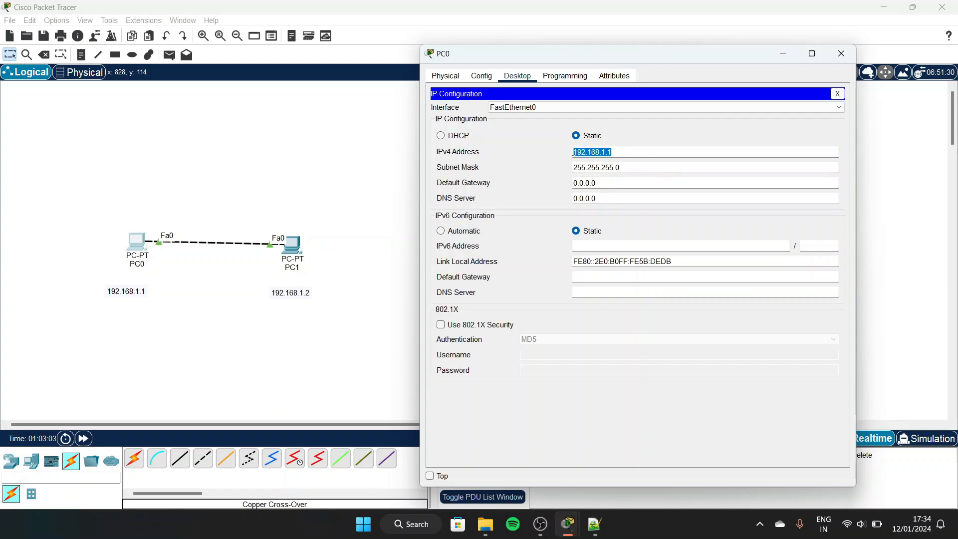
click(842, 51)
Step: Give PC1 the static IPv4 address 192.168.1.2 with subnet mask 255.255.255.0, and close its configuration window
click(293, 249)
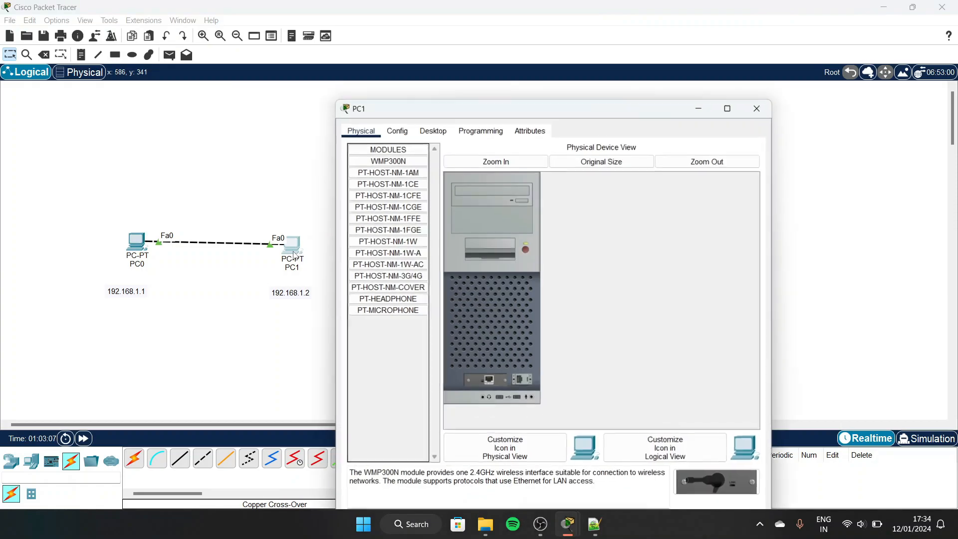
drag(412, 112, 483, 63)
click(504, 81)
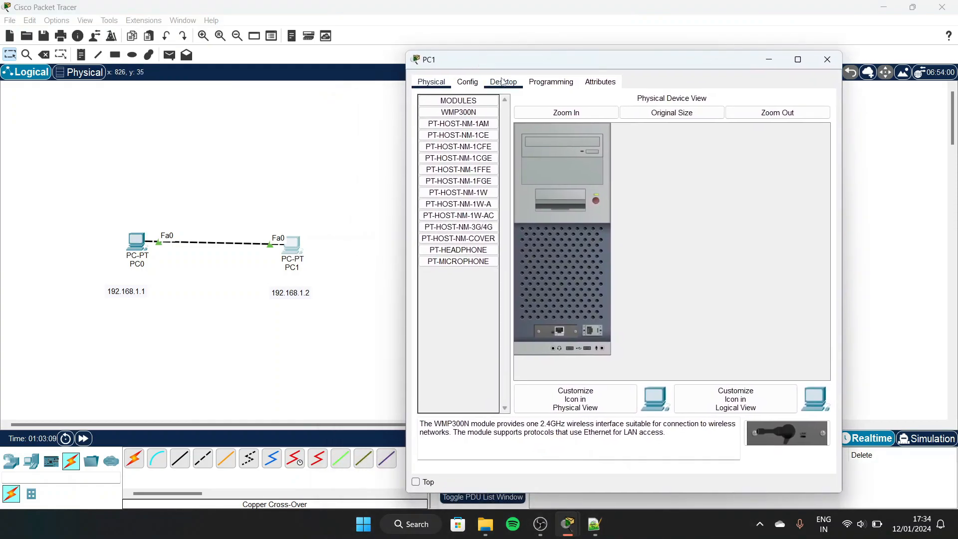
click(463, 110)
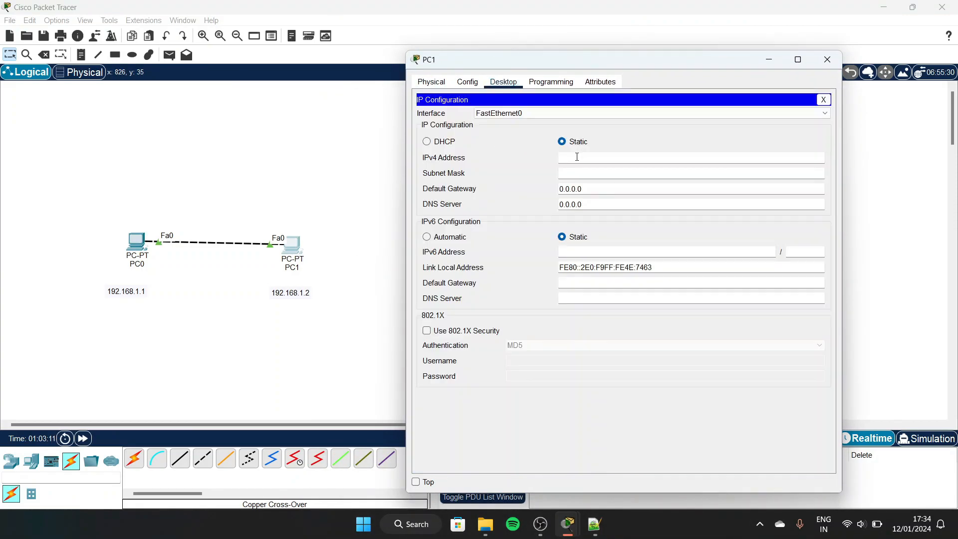
text(192.168.1.1)
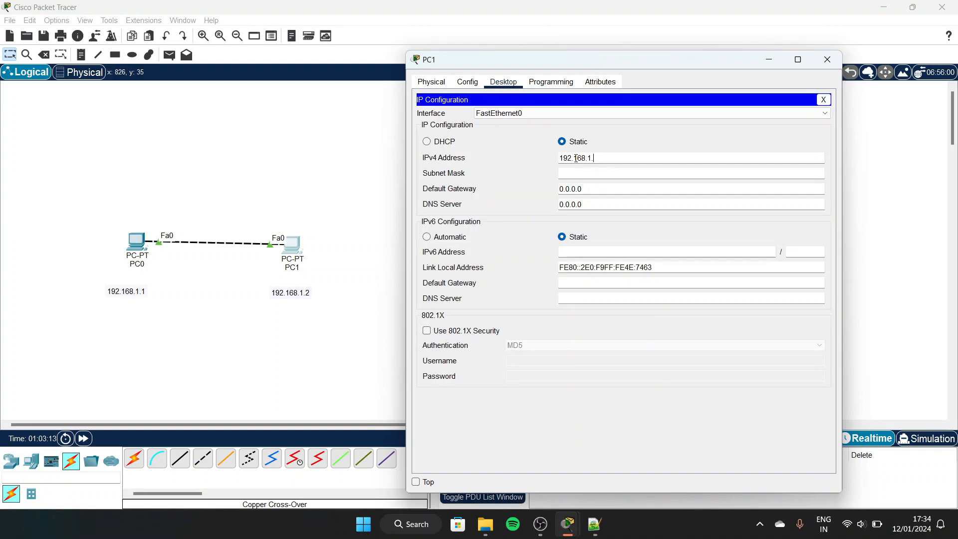
click(627, 175)
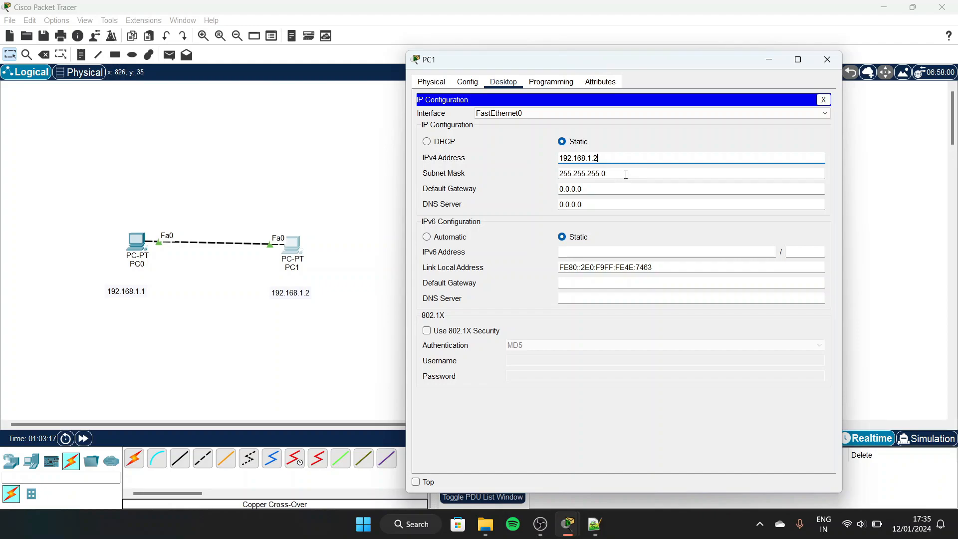
click(828, 59)
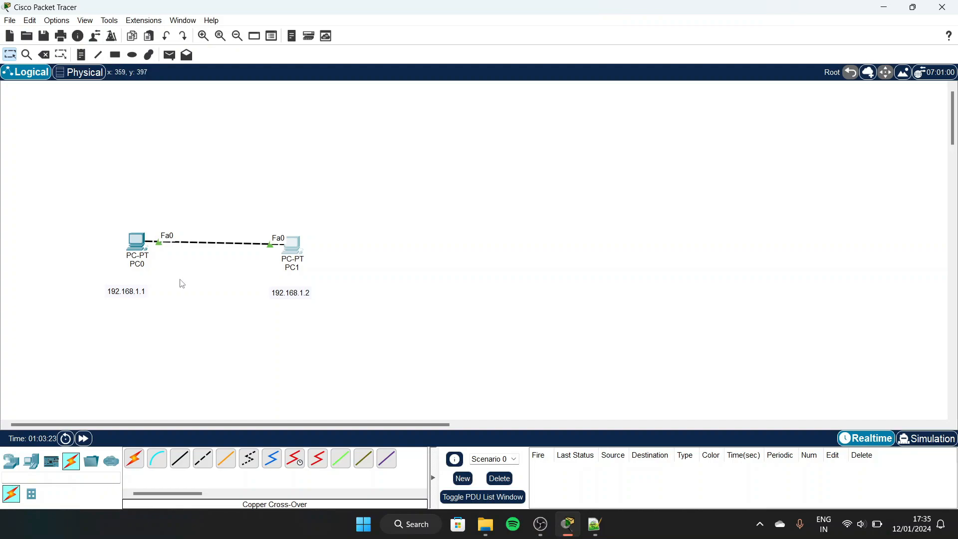
Step: Send a simple PDU from PC0 to PC1 to test the connection
key(p)
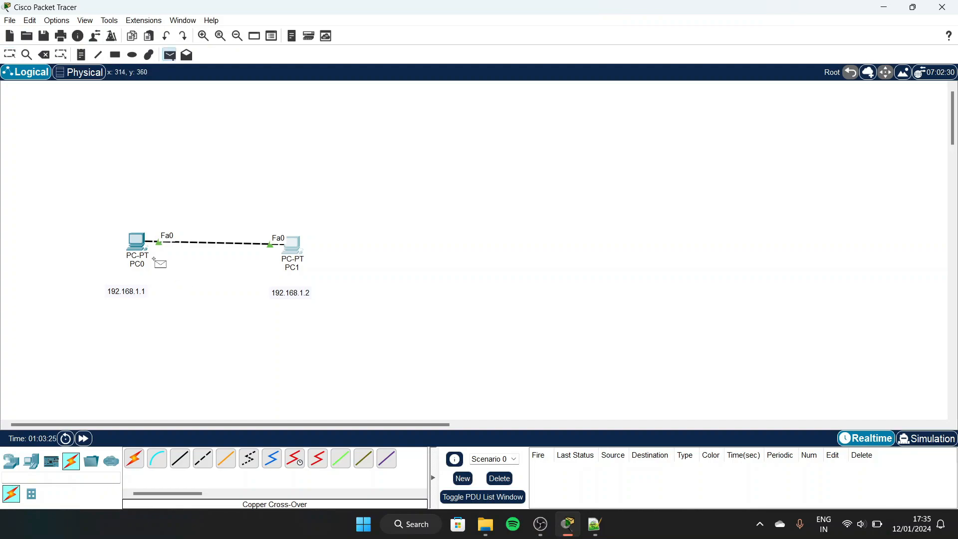
click(144, 247)
click(295, 247)
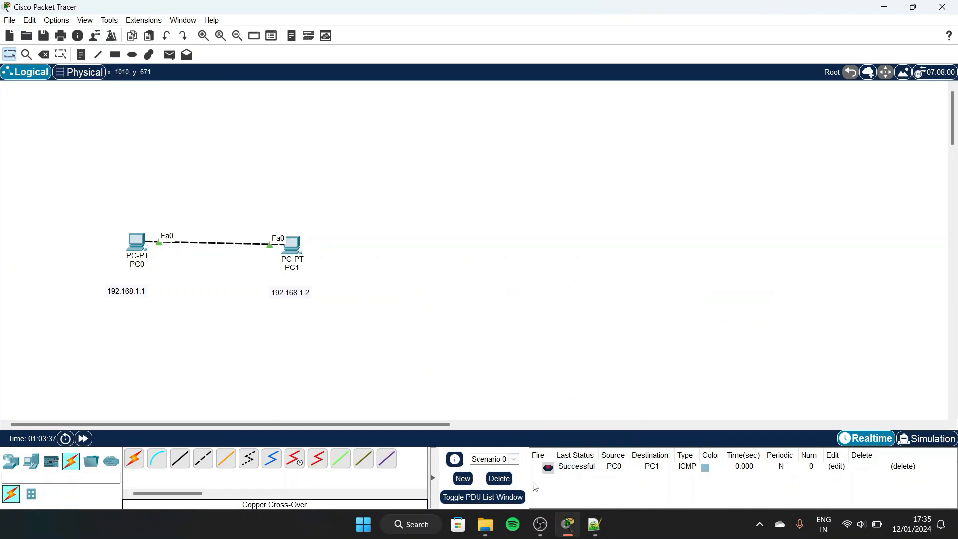
Step: Ping PC1's IP address from the Command Prompt of PC0
mouse_move(134, 245)
click(135, 241)
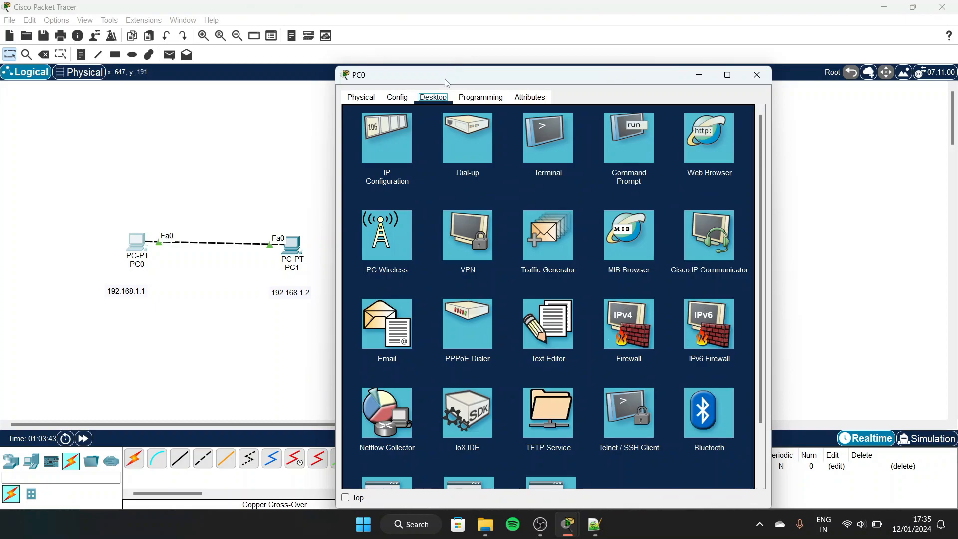
drag(448, 84, 546, 49)
click(729, 110)
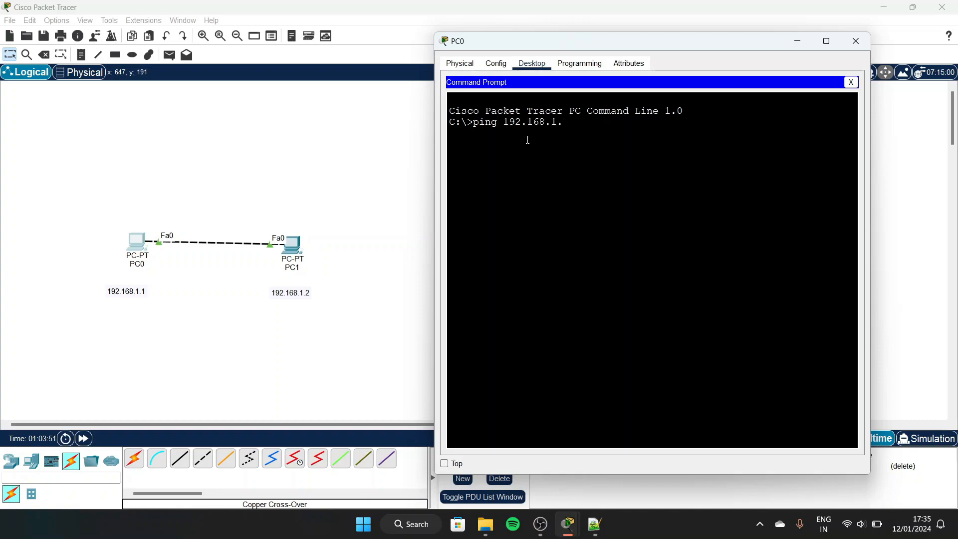
key(Return)
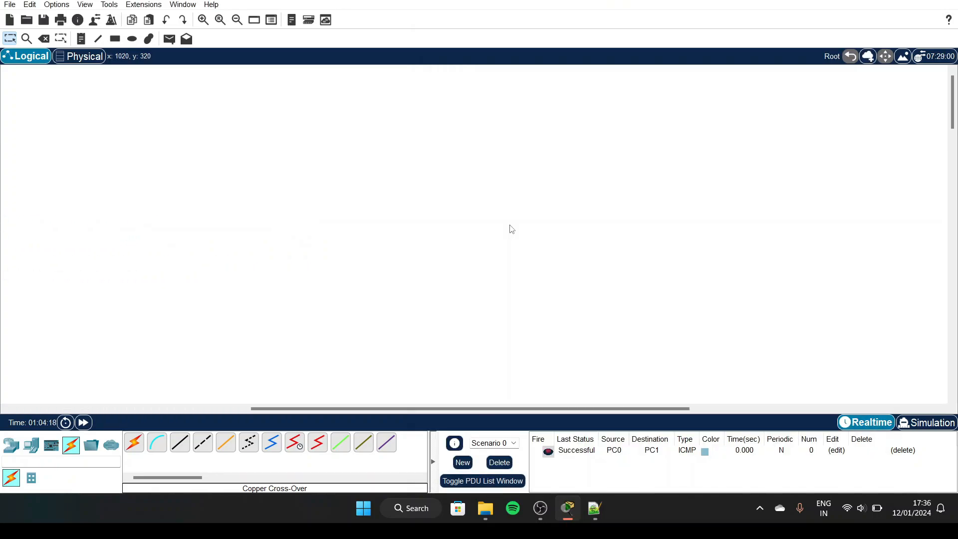
Step: Place a Switch-PT in an empty area of the workspace and inspect its physical modules
click(13, 449)
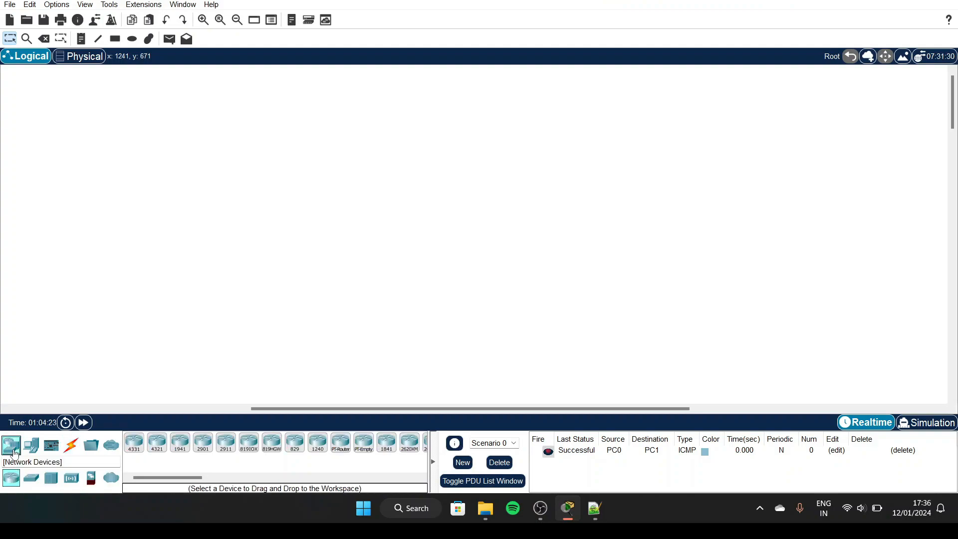
click(32, 478)
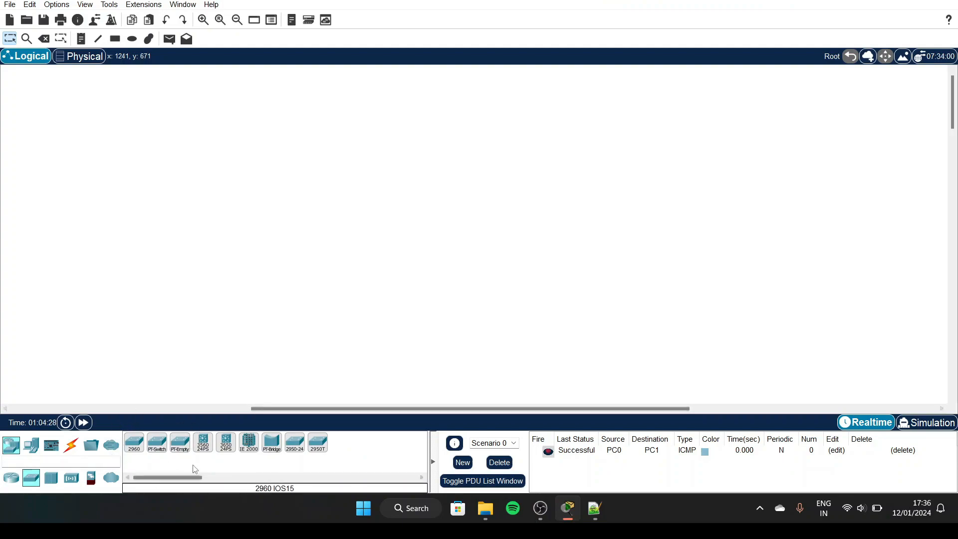
click(155, 444)
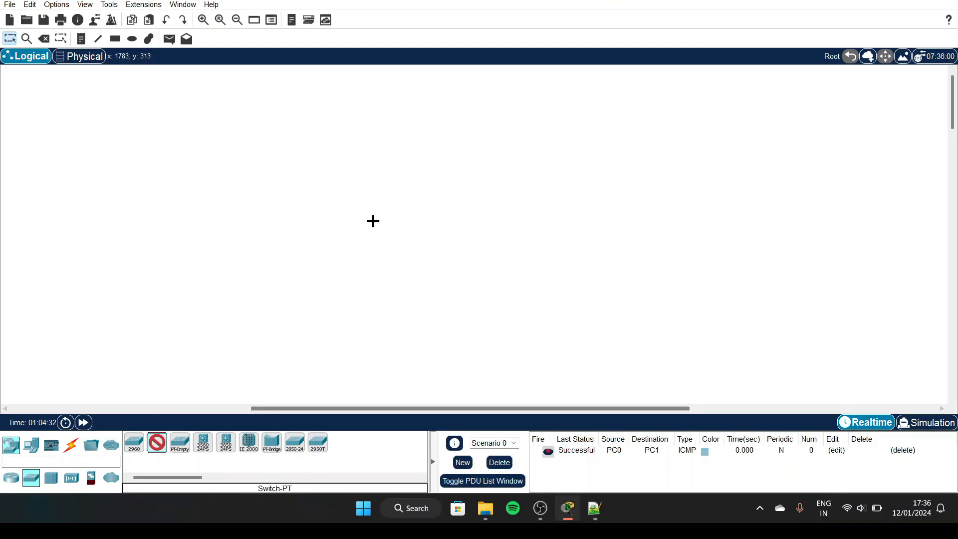
click(423, 199)
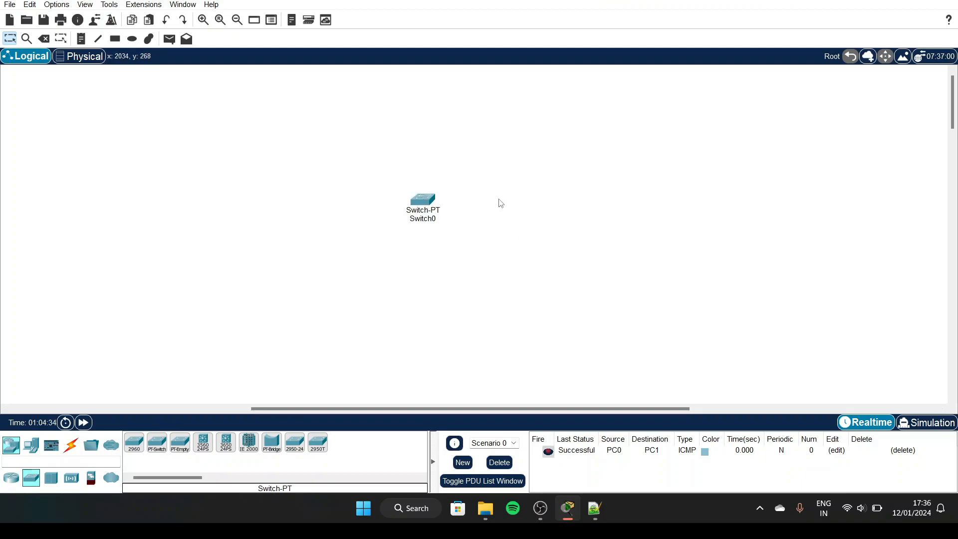
click(423, 200)
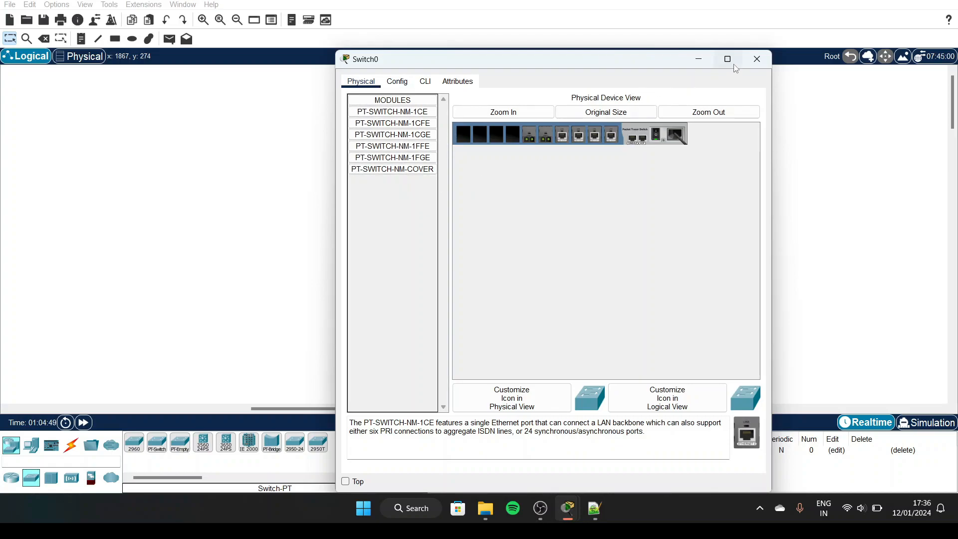
click(757, 59)
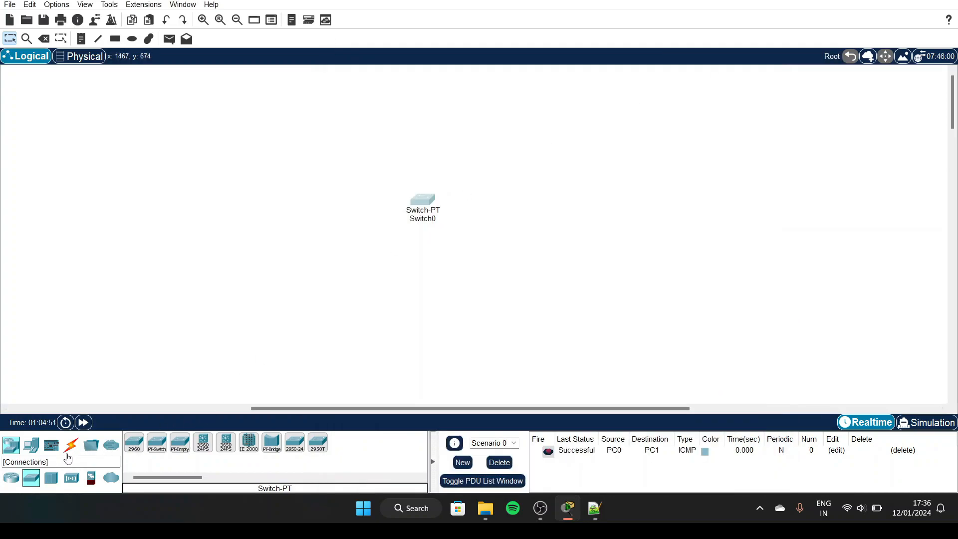
Step: Place a Hub-PT in the empty workspace well to the right of Switch0 and inspect its physical modules
click(51, 478)
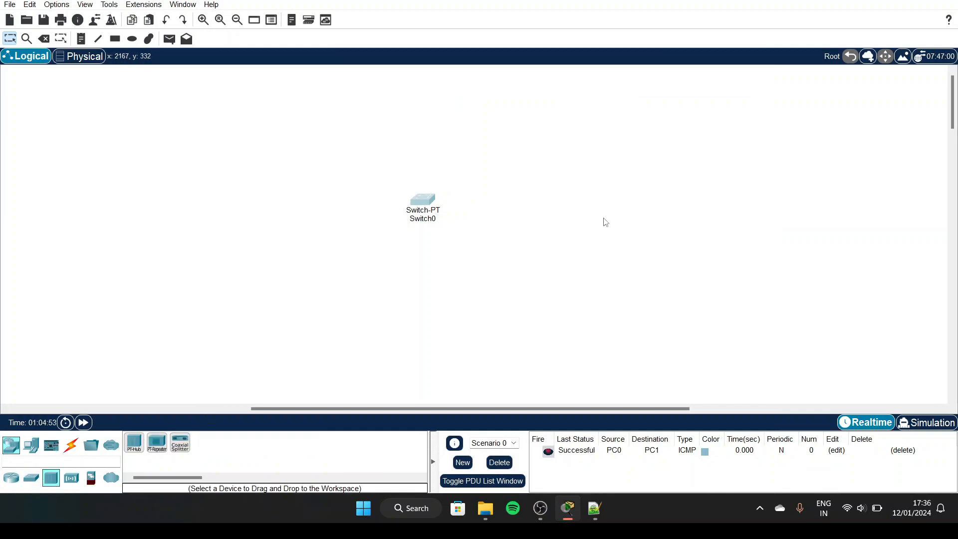
click(134, 451)
click(737, 213)
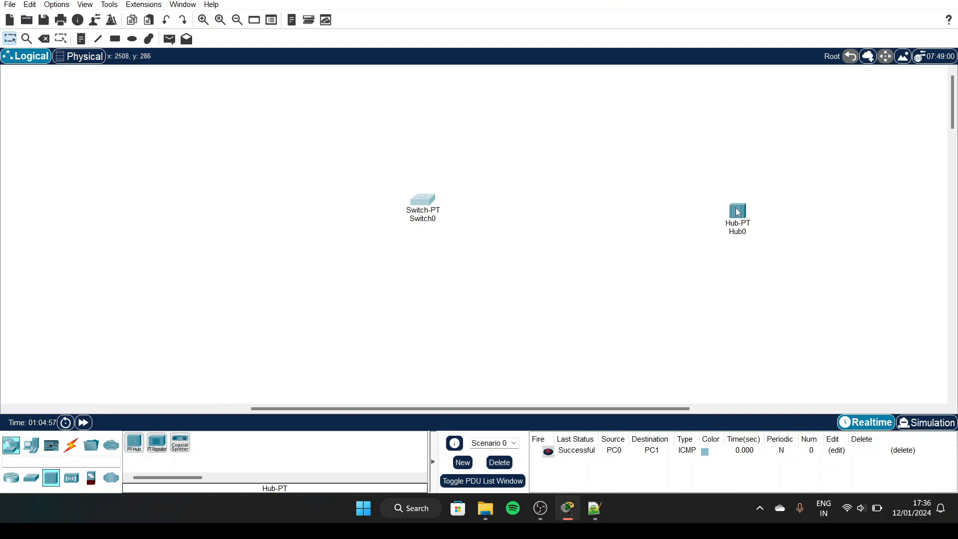
scroll(454, 240, right, 1)
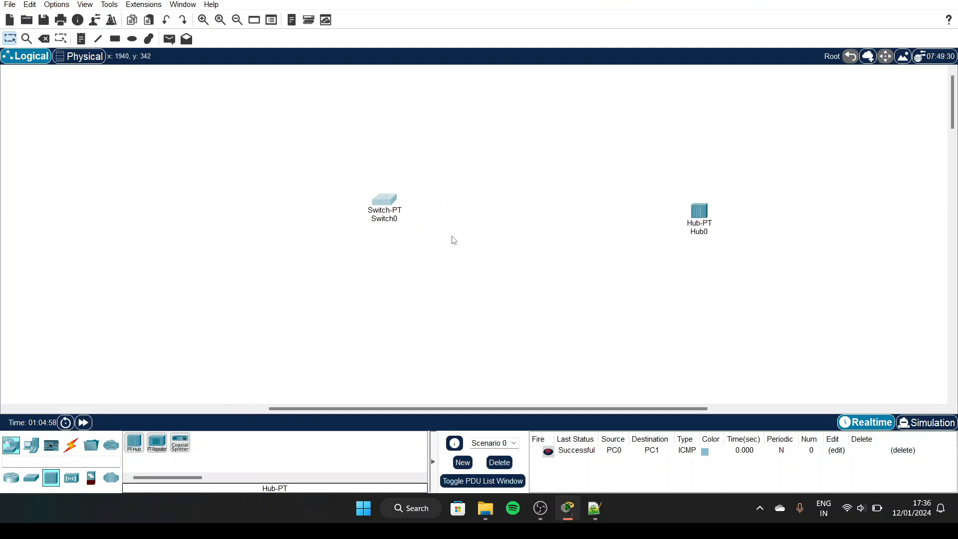
click(700, 211)
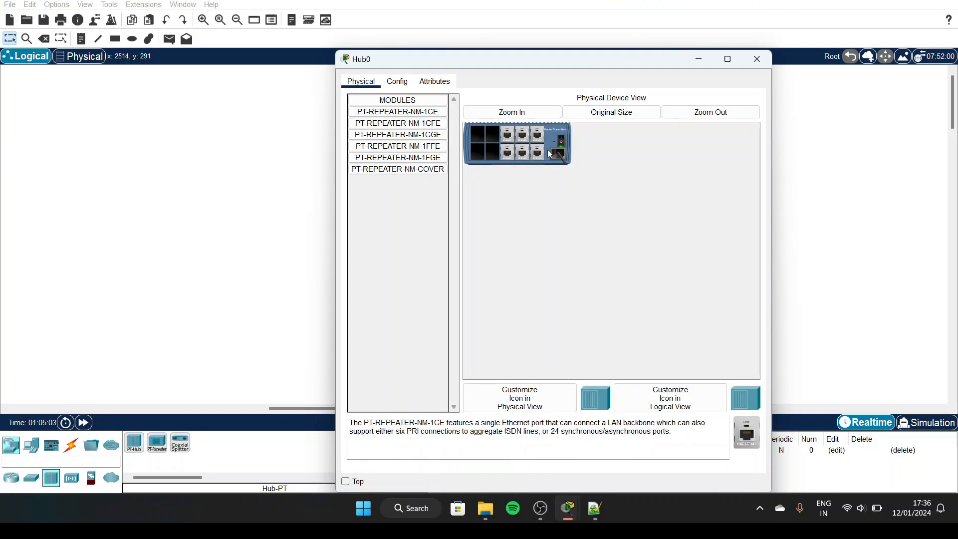
click(753, 58)
Step: Place four PCs around Hub0, two on its left side and two on its right, one above and one below each
scroll(663, 197, right, 3)
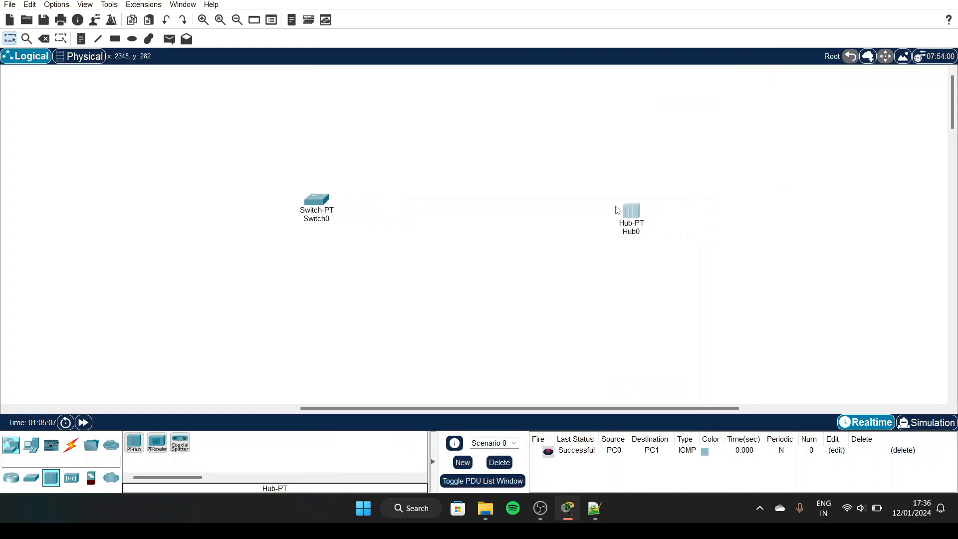
scroll(385, 237, right, 3)
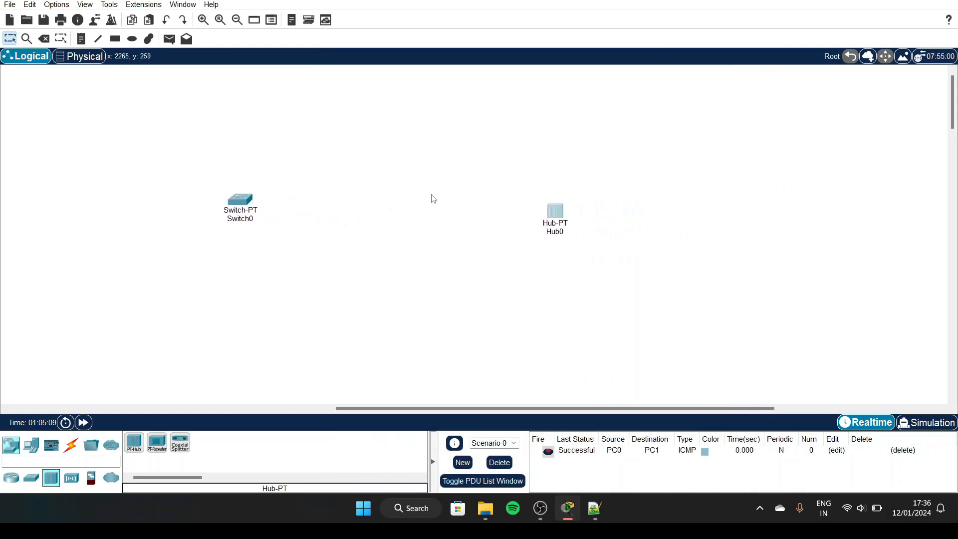
click(31, 445)
click(134, 442)
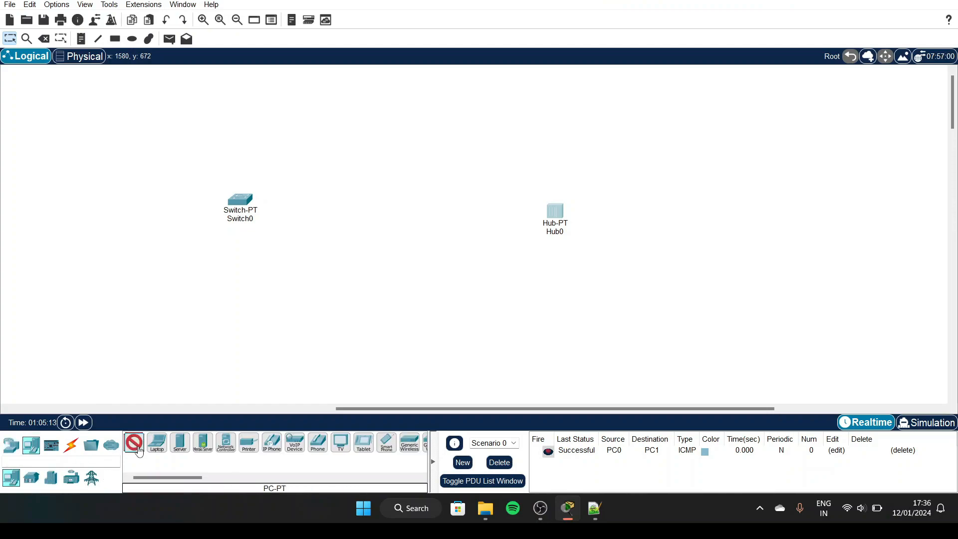
click(404, 148)
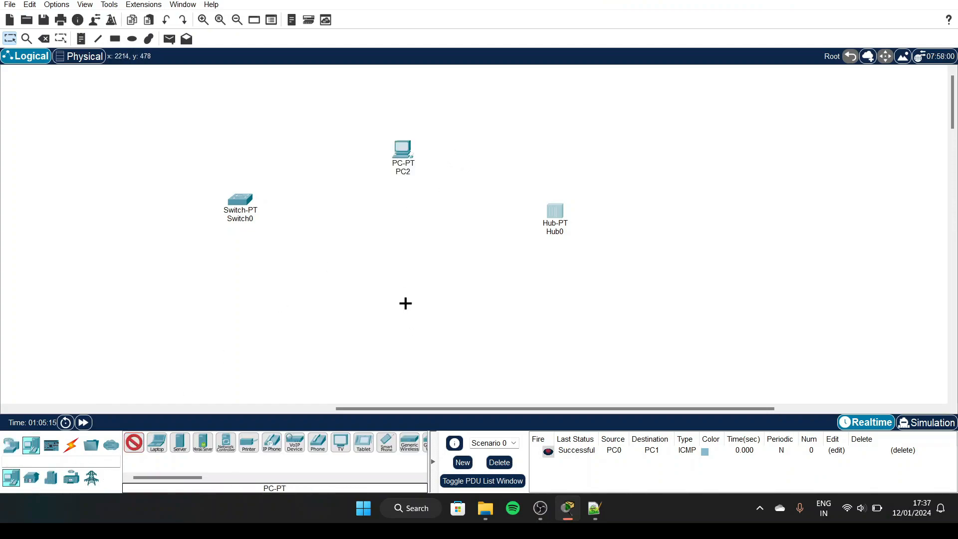
click(406, 304)
click(730, 141)
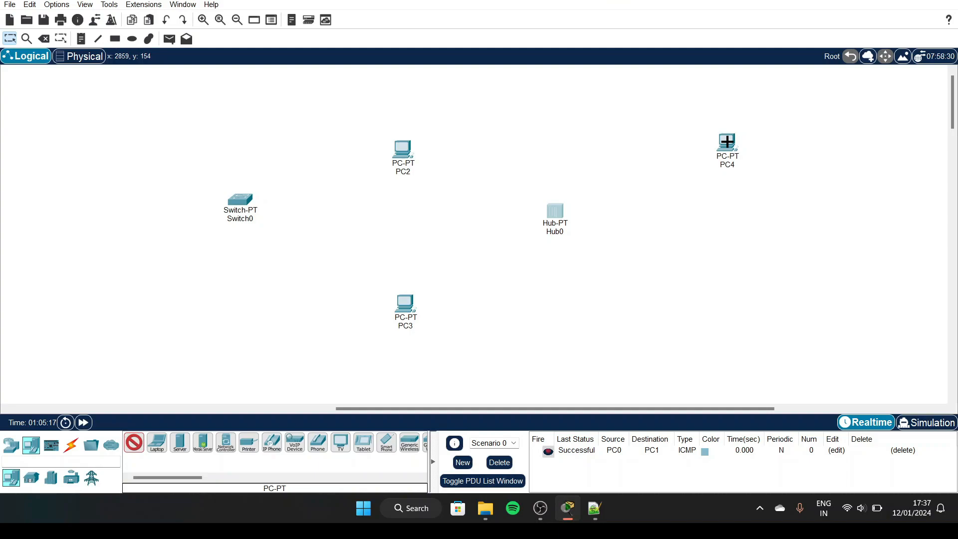
click(718, 296)
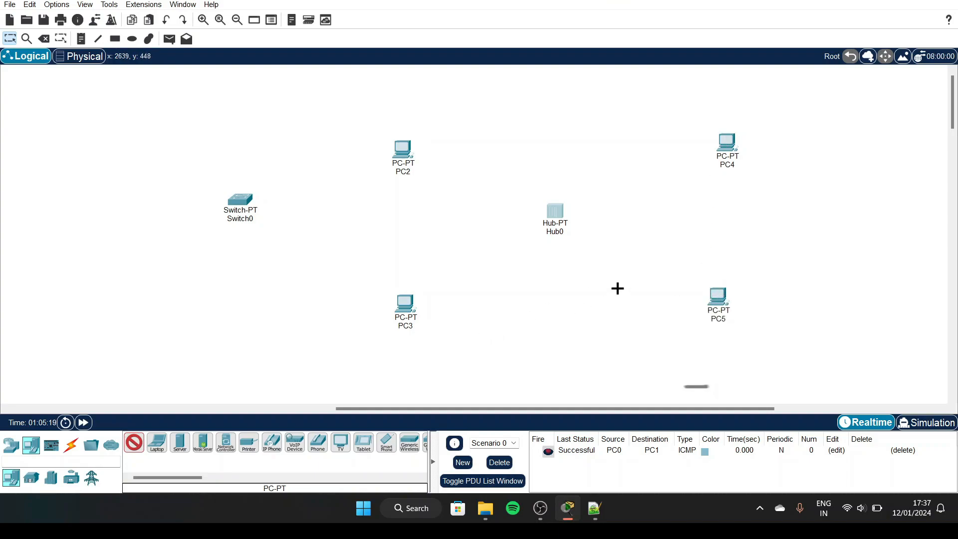
key(Escape)
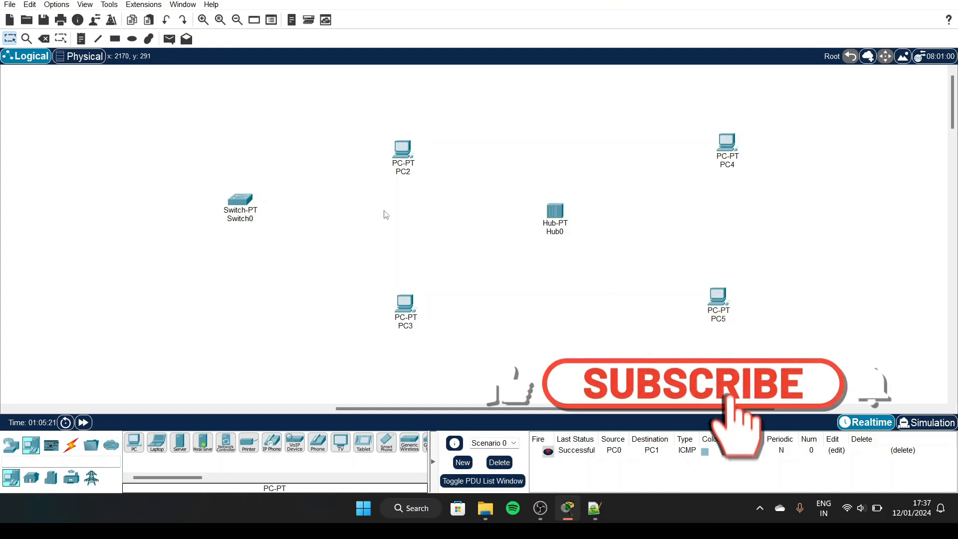
Step: Connect FastEthernet0 of PC2 and PC3 to Hub0 ports FastEthernet0 and FastEthernet1 with copper straight-through cables
click(73, 452)
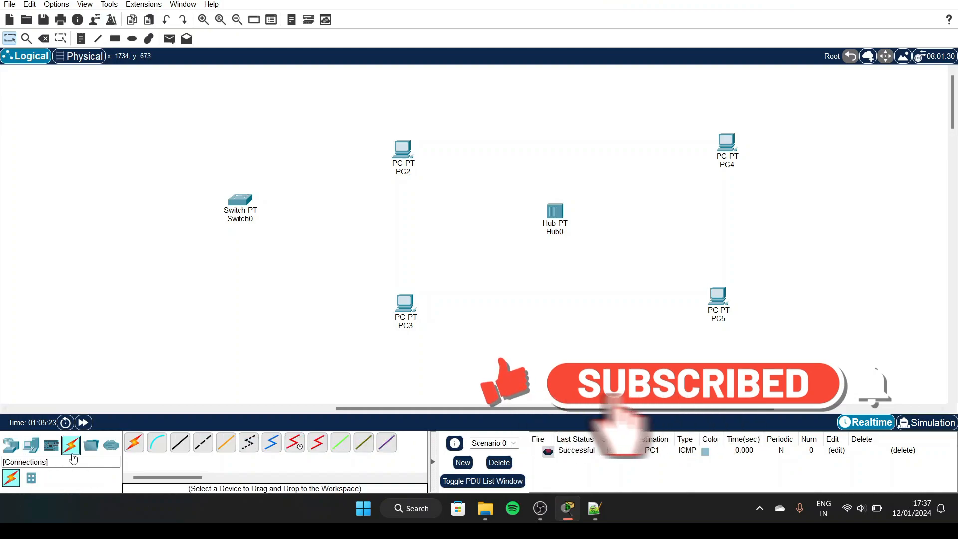
click(185, 451)
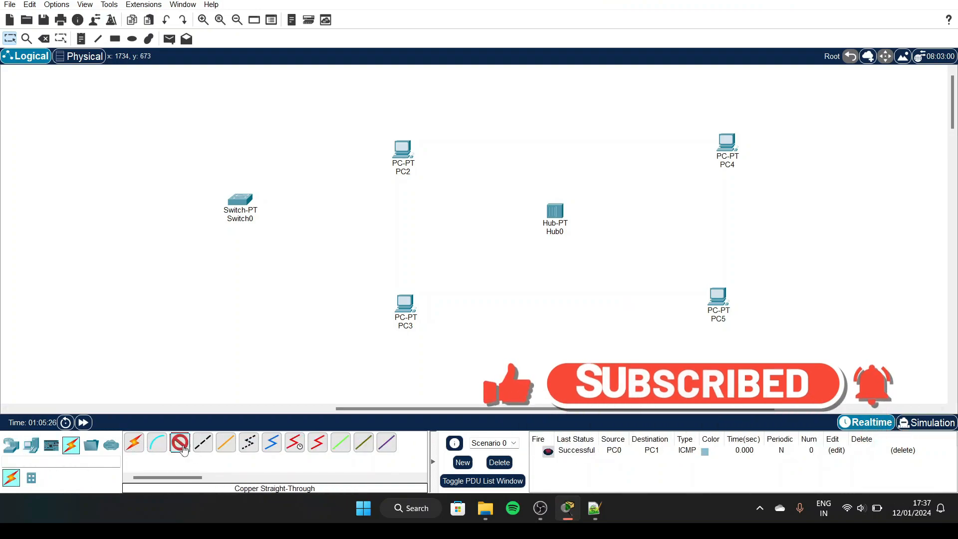
click(408, 150)
click(459, 195)
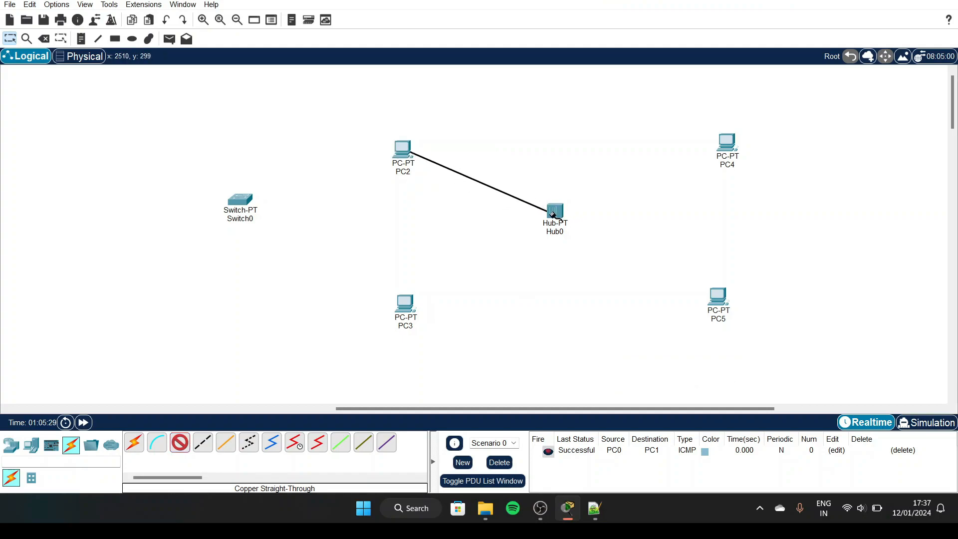
click(553, 213)
click(587, 225)
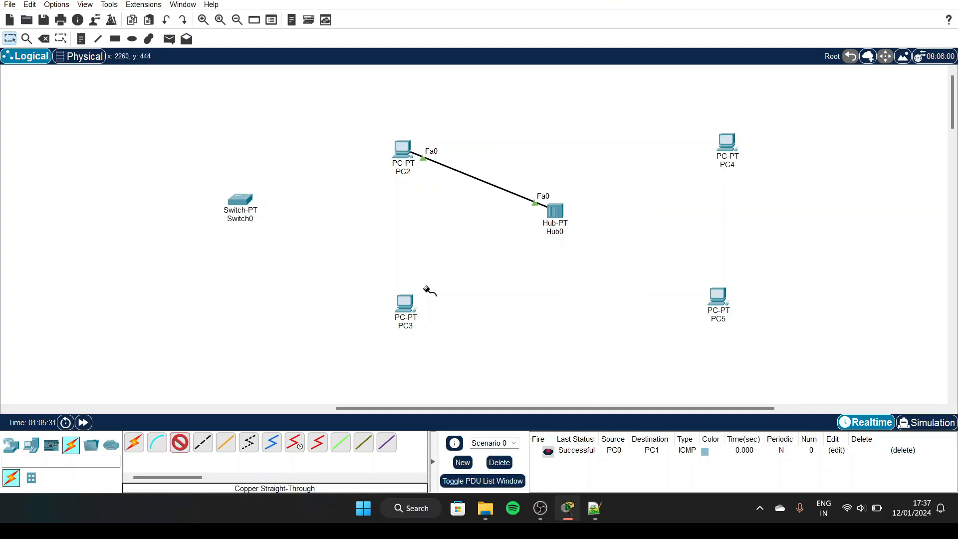
click(405, 304)
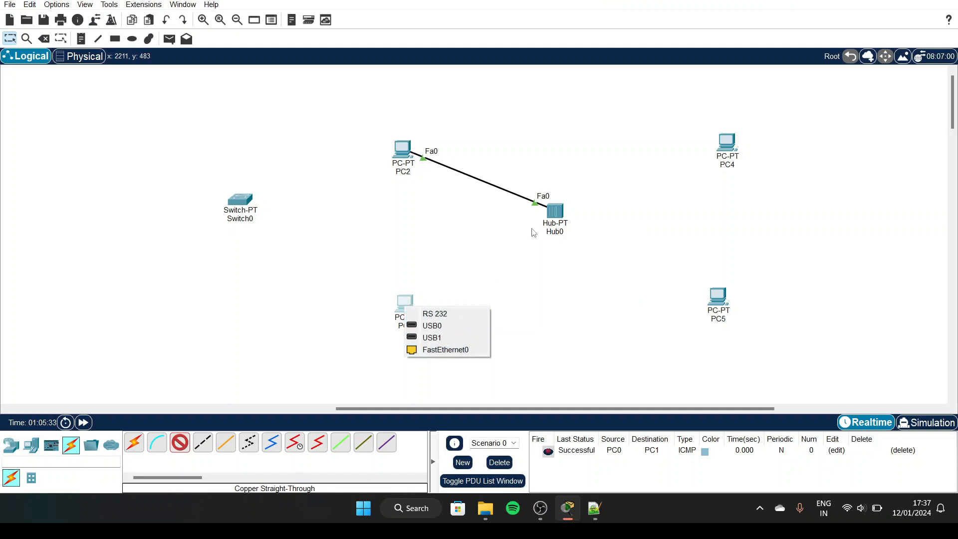
click(476, 350)
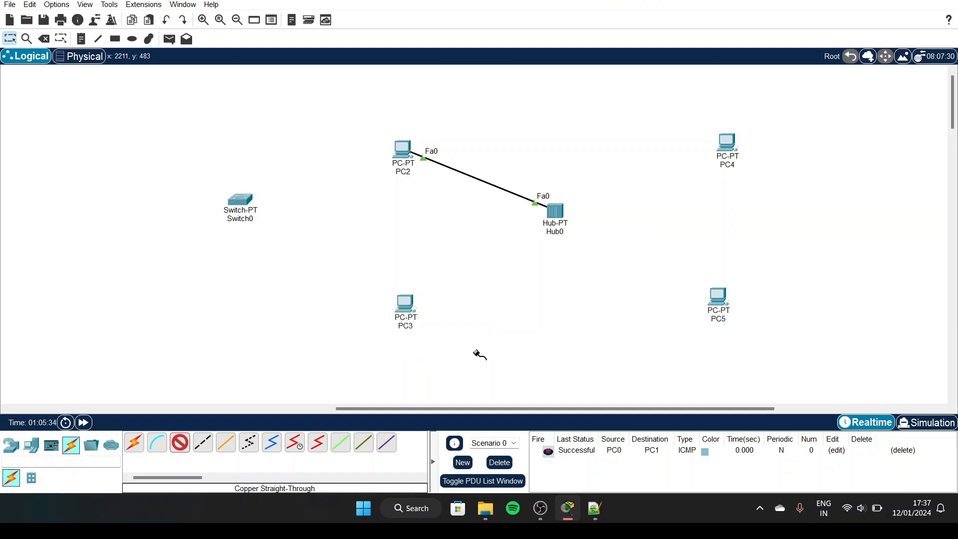
click(554, 212)
click(591, 225)
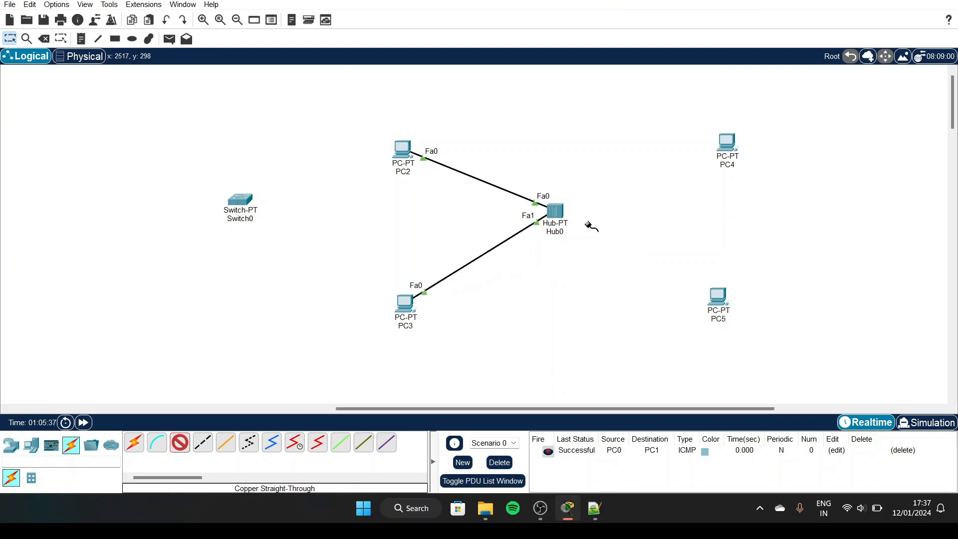
Step: Connect Hub0 ports FastEthernet2 and FastEthernet3 to FastEthernet0 of PC4 and PC5 with copper straight-through cables
click(558, 210)
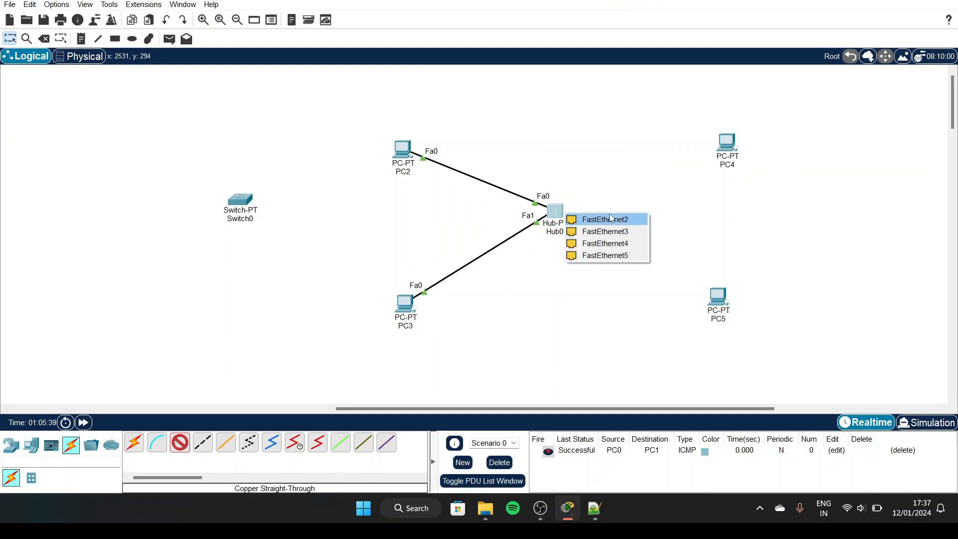
click(611, 218)
click(727, 144)
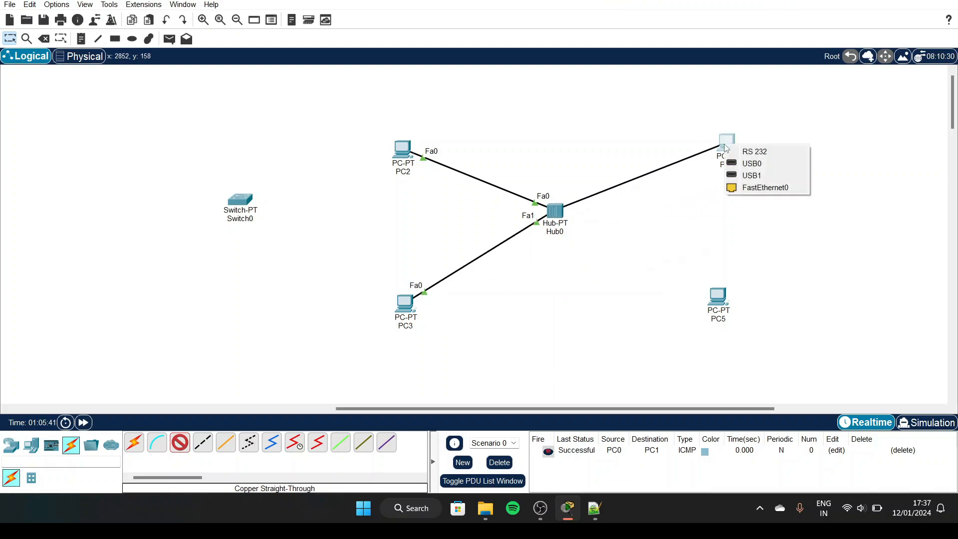
click(740, 188)
click(556, 210)
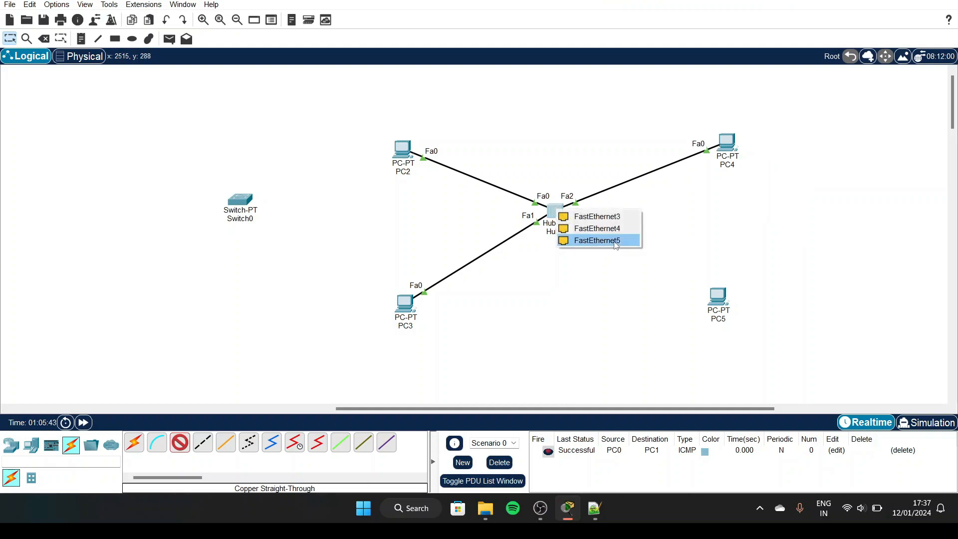
click(624, 218)
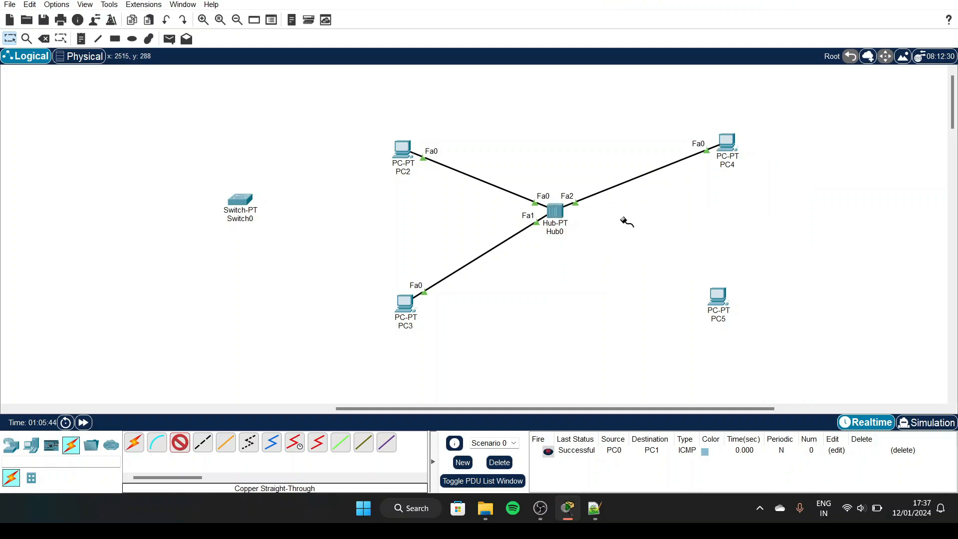
click(717, 296)
click(735, 344)
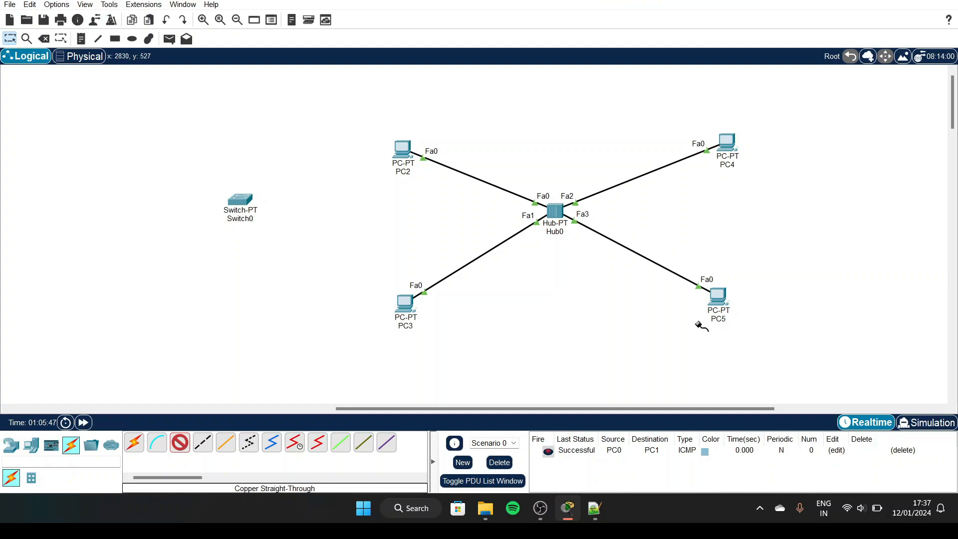
Step: Add the text notes 192.168.1.1 below PC2 and 192.168.1.2 below PC3
key(n)
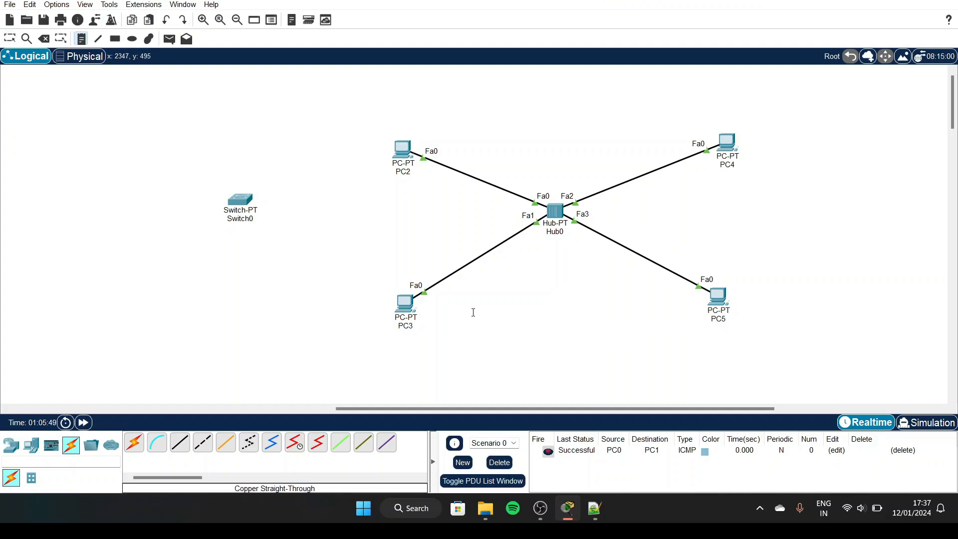
click(373, 202)
text(192.168.1.1)
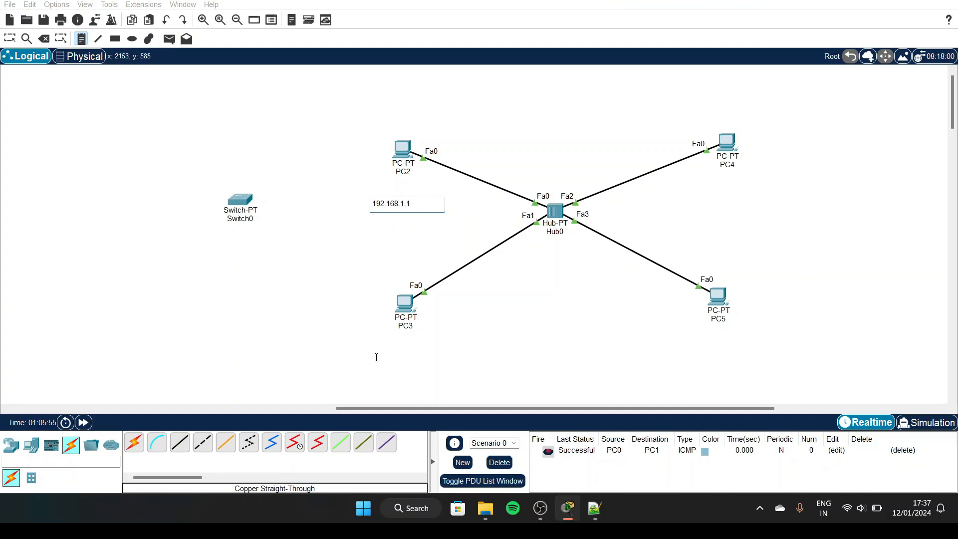
click(376, 357)
text(192.168.1.1)
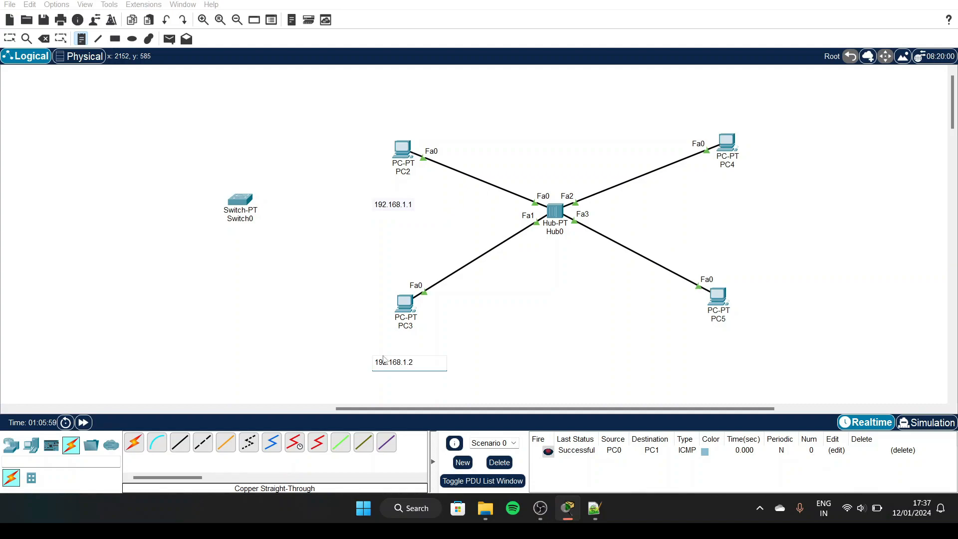
Step: Add the text notes 192.168.1.3 below PC4 and 192.168.1.4 below PC5, and leave note placement
click(701, 188)
text(192.168.1.1)
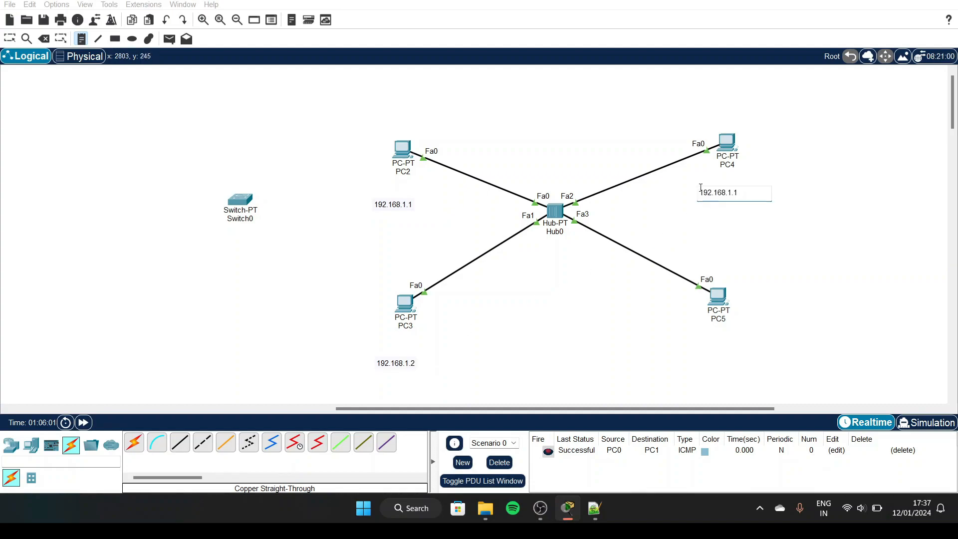
key(BackSpace)
text(3)
click(684, 351)
text(192.168.1.1)
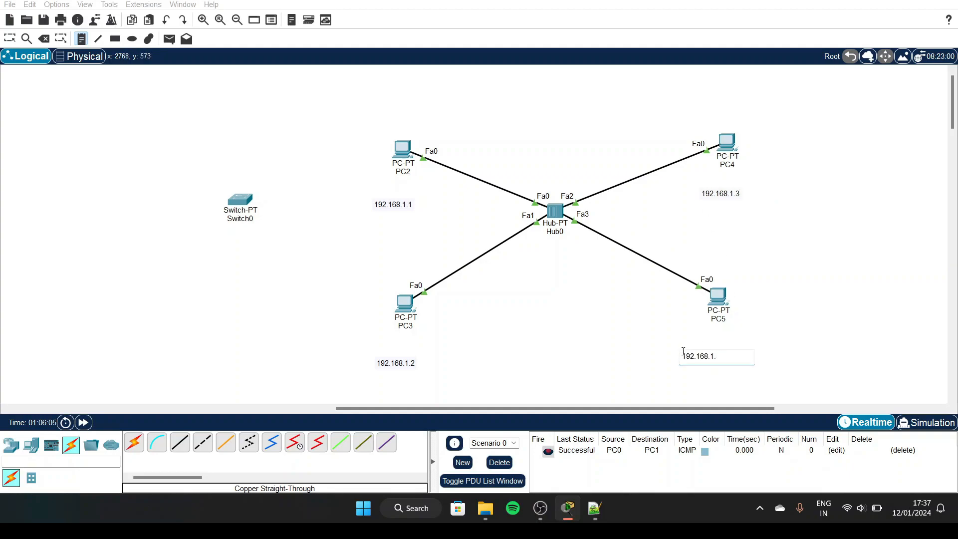
key(Escape)
Step: Move the four IP address notes closer beneath their respective PCs
drag(695, 359, 715, 349)
drag(723, 195, 733, 188)
drag(397, 205, 408, 195)
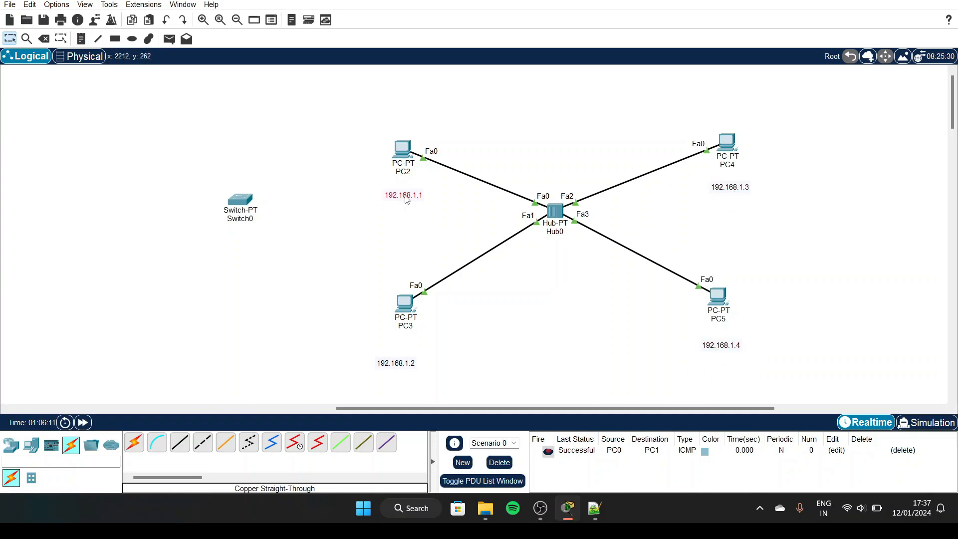
drag(403, 366, 408, 353)
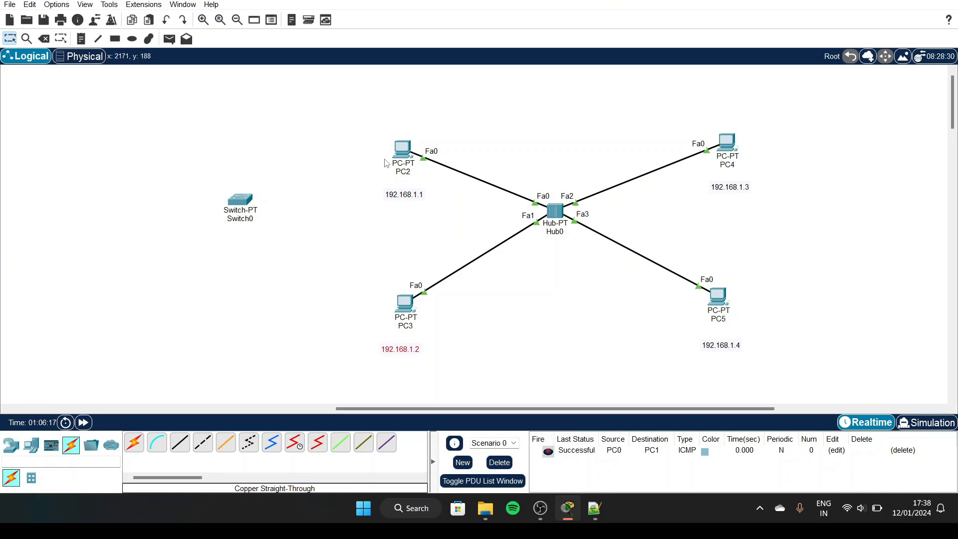
Step: Assign PC2 the static IPv4 address 192.168.1.1 with subnet mask 255.255.255.0 and close its configuration window
click(402, 149)
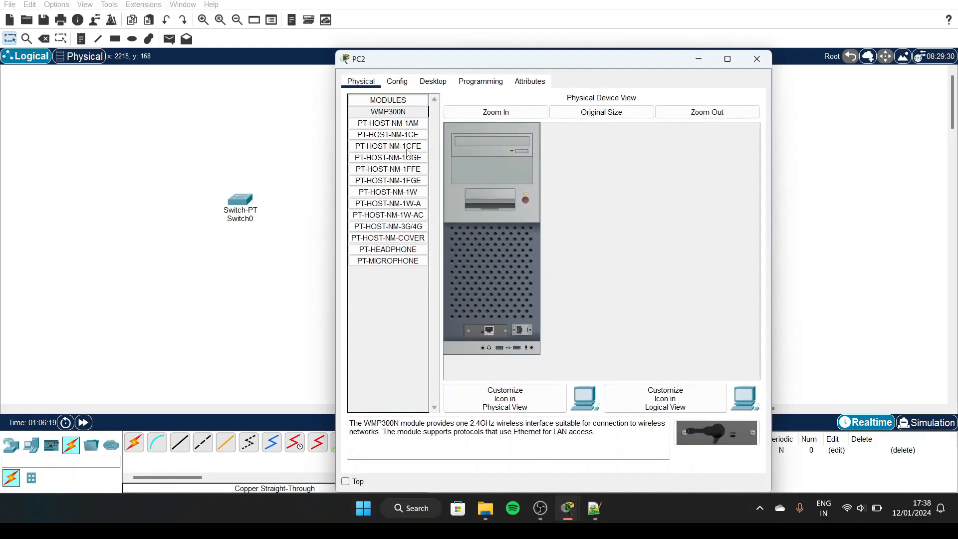
drag(433, 52, 698, 76)
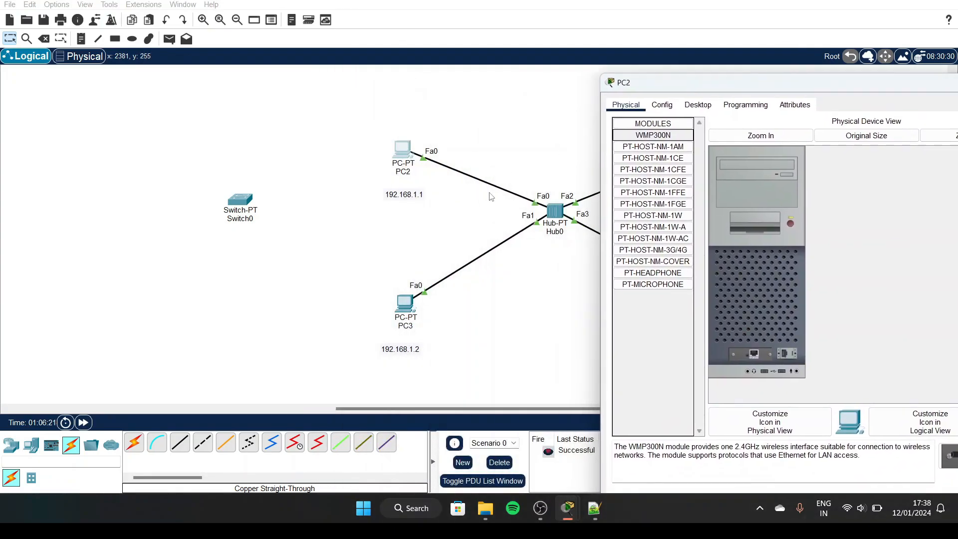
scroll(492, 196, right, 5)
scroll(490, 210, left, 2)
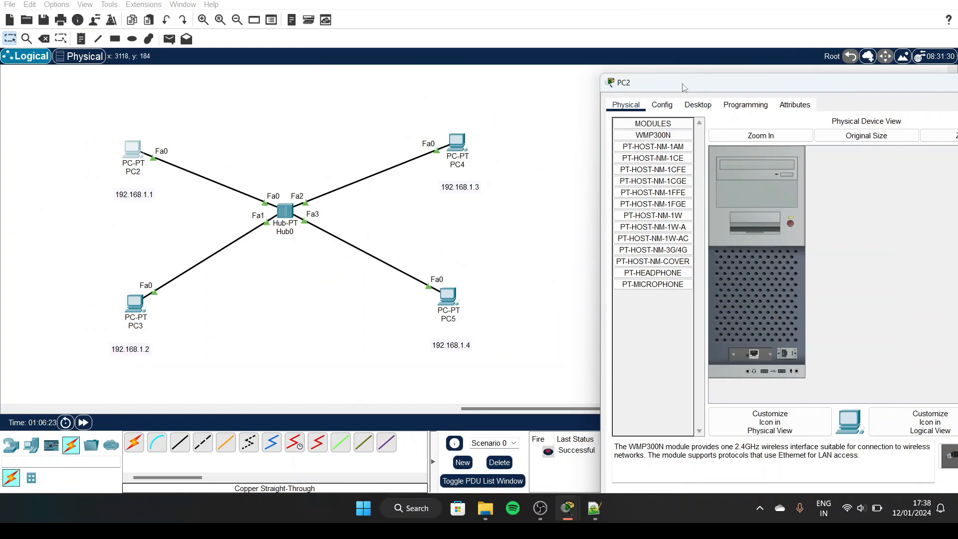
drag(682, 88, 623, 62)
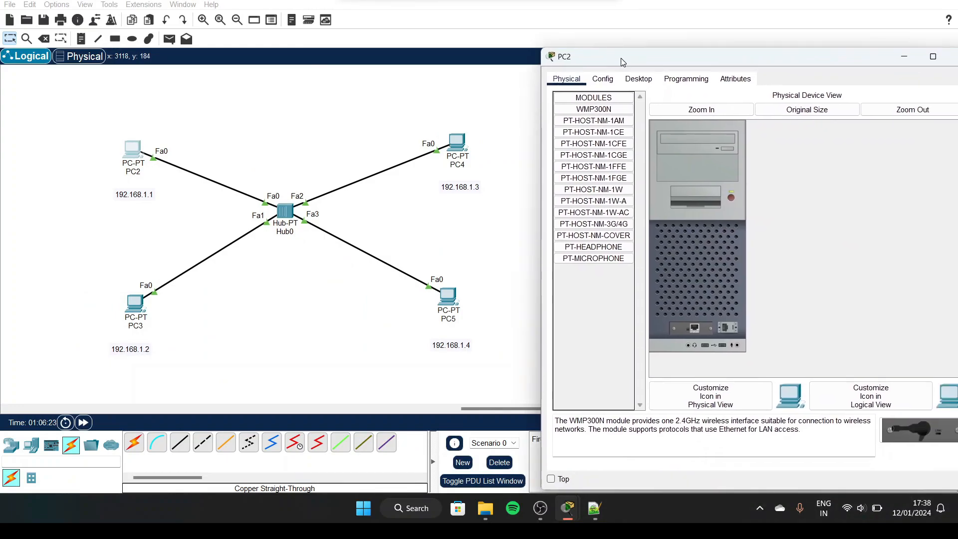
click(644, 83)
click(606, 119)
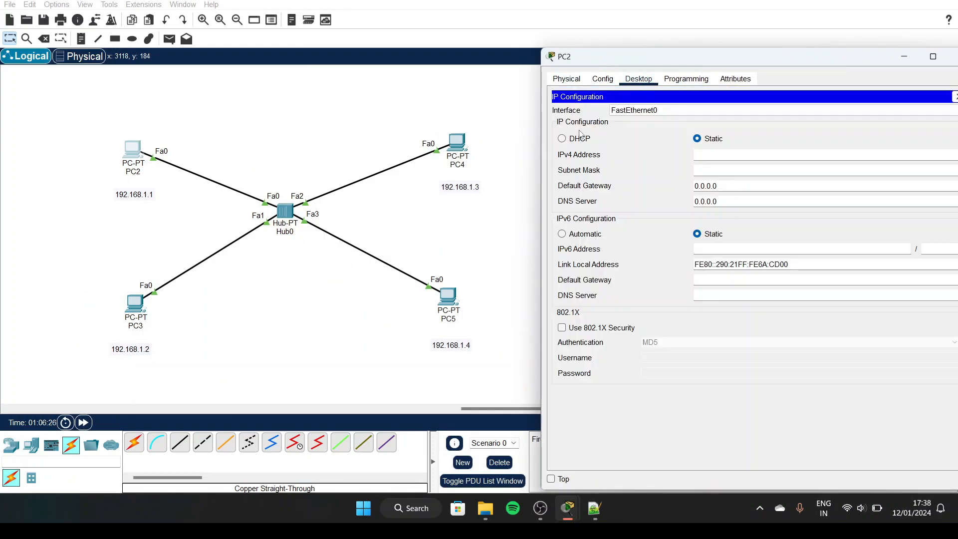
click(705, 154)
text(192.168.1.1)
key(Tab)
drag(861, 60, 799, 39)
click(691, 133)
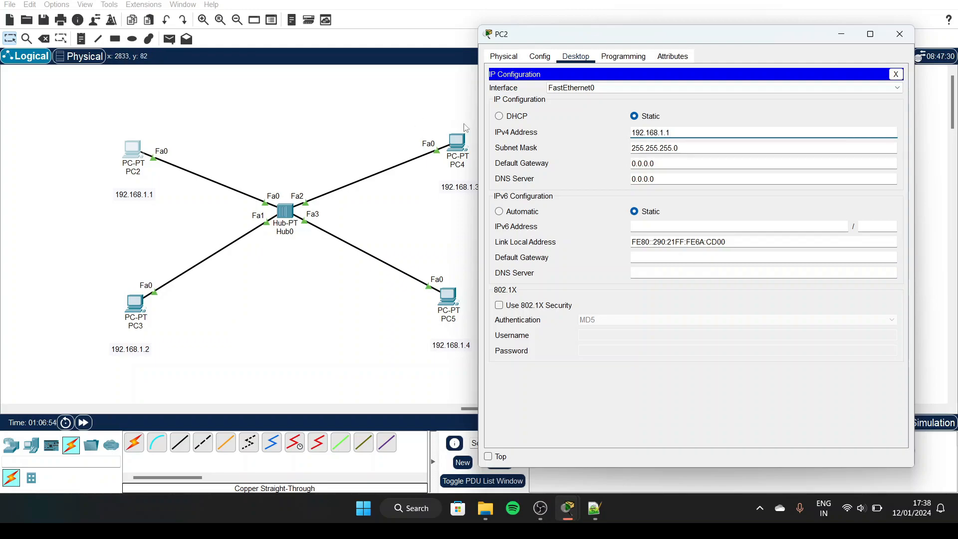
click(905, 40)
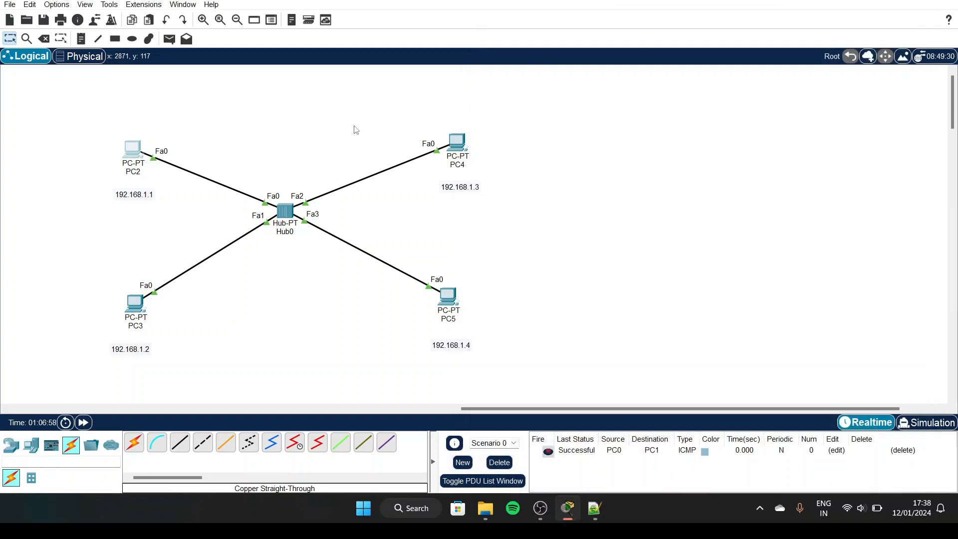
Step: Assign PC3 the static IPv4 address 192.168.1.2 with subnet mask 255.255.255.0 and close its configuration window
click(145, 300)
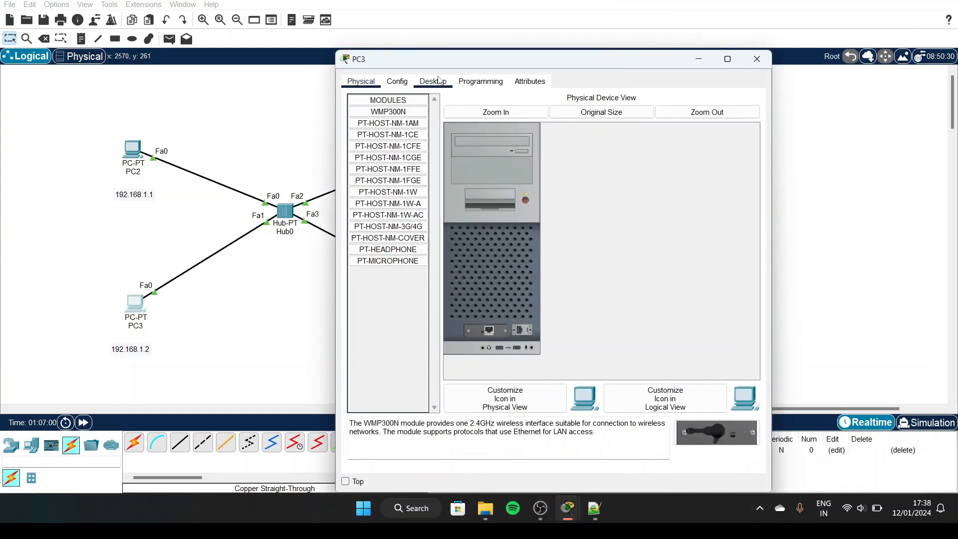
drag(447, 69, 586, 49)
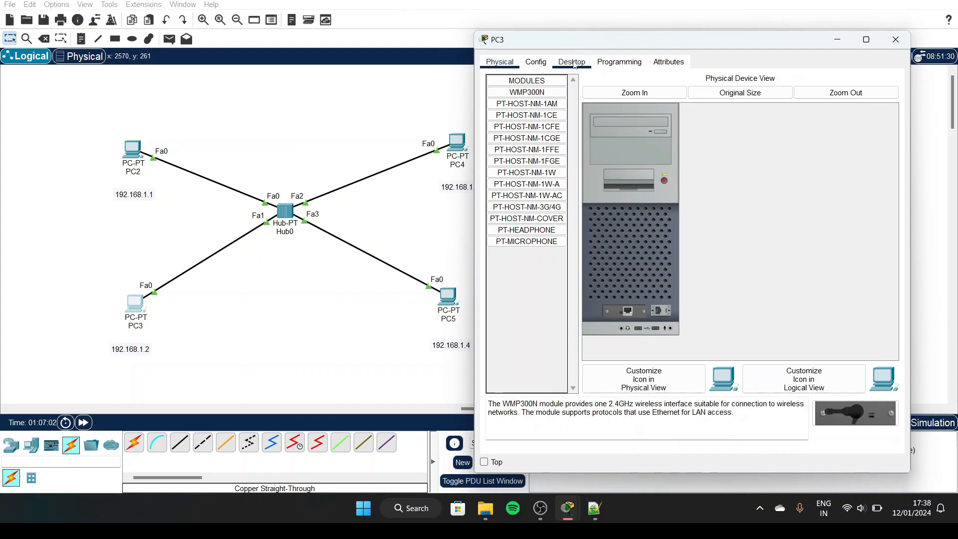
click(572, 62)
click(530, 104)
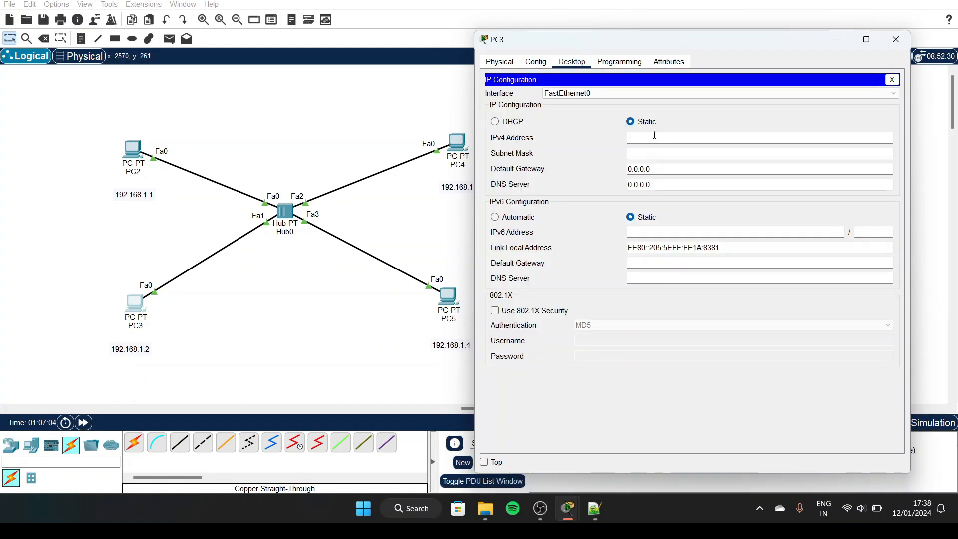
text(192.168.1.2)
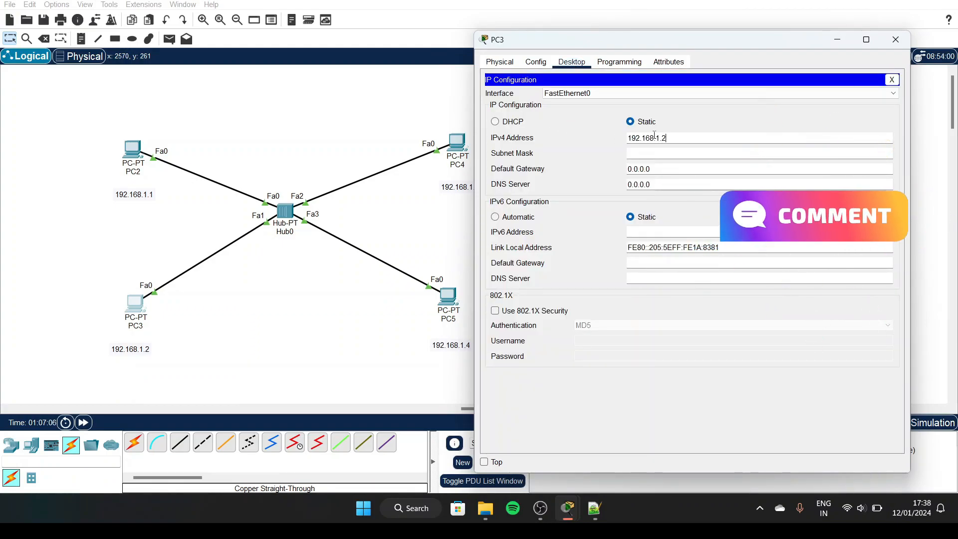
key(Tab)
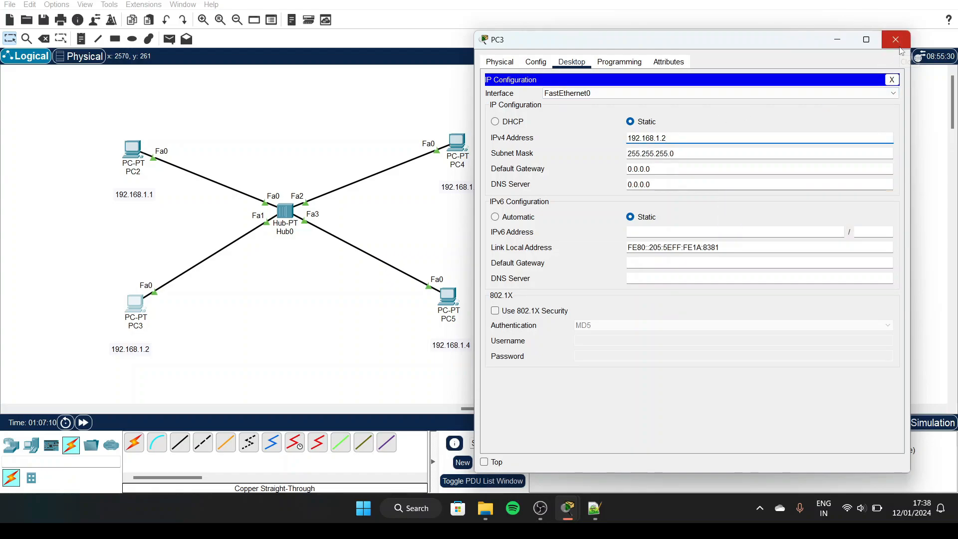
click(900, 47)
Step: Assign PC4 the static IPv4 address 192.168.1.3 with subnet mask 255.255.255.0 and close its configuration window
click(455, 140)
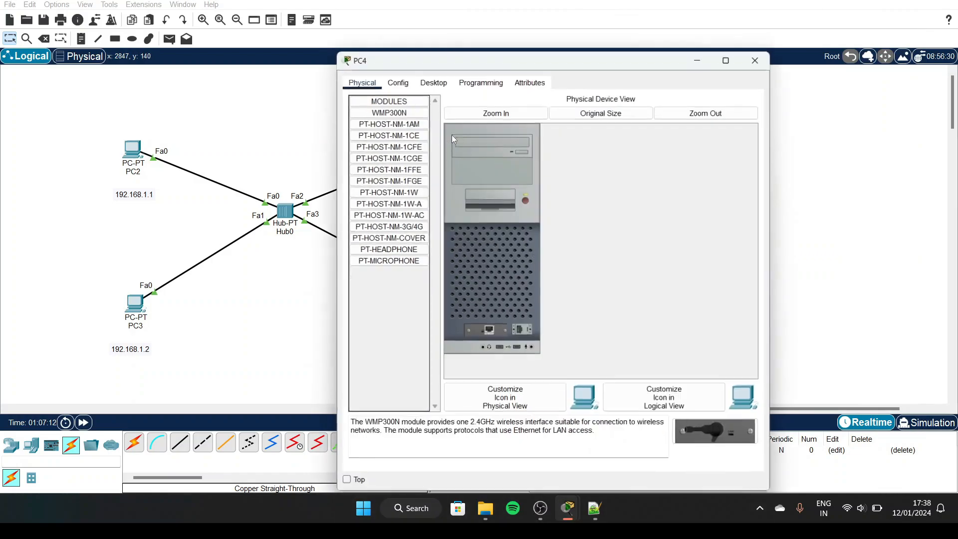
drag(512, 62, 709, 31)
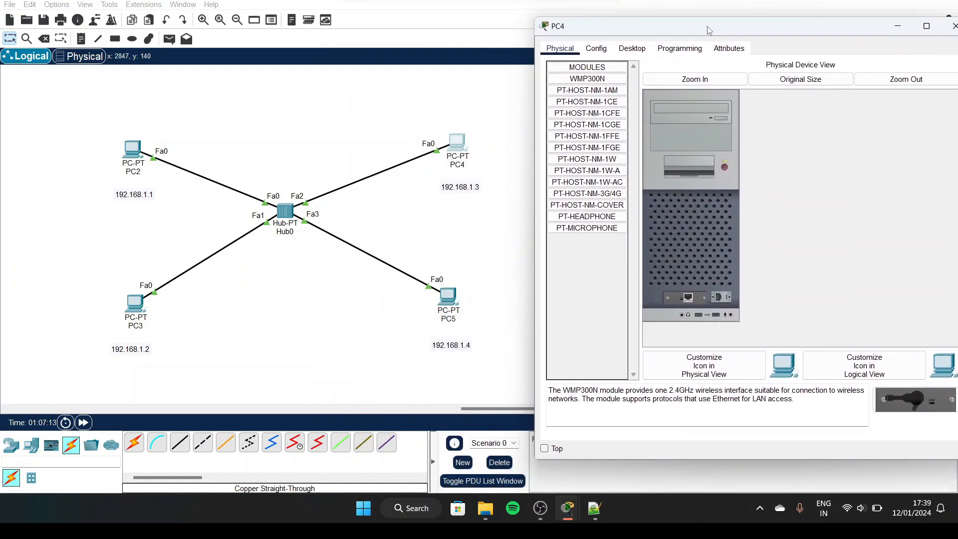
click(632, 49)
click(585, 88)
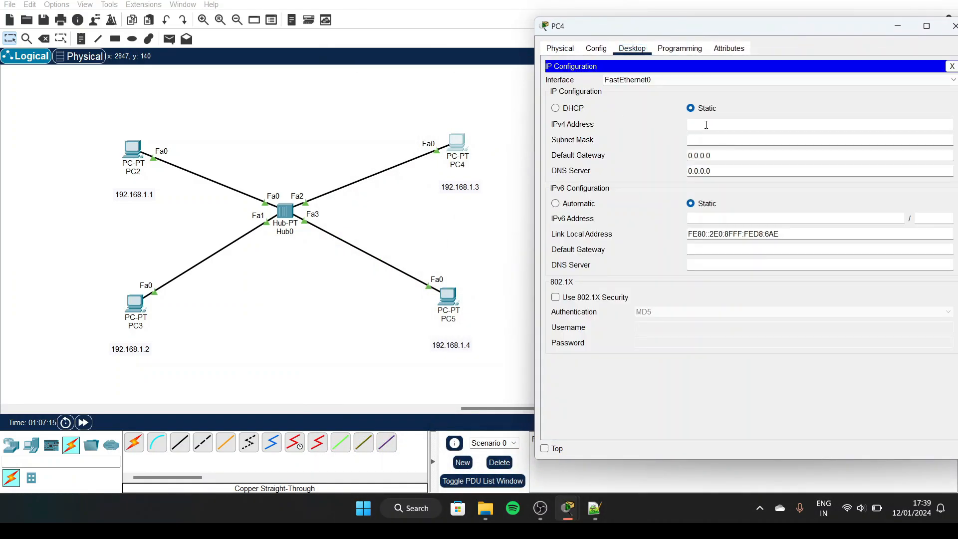
text(192.168.1.1)
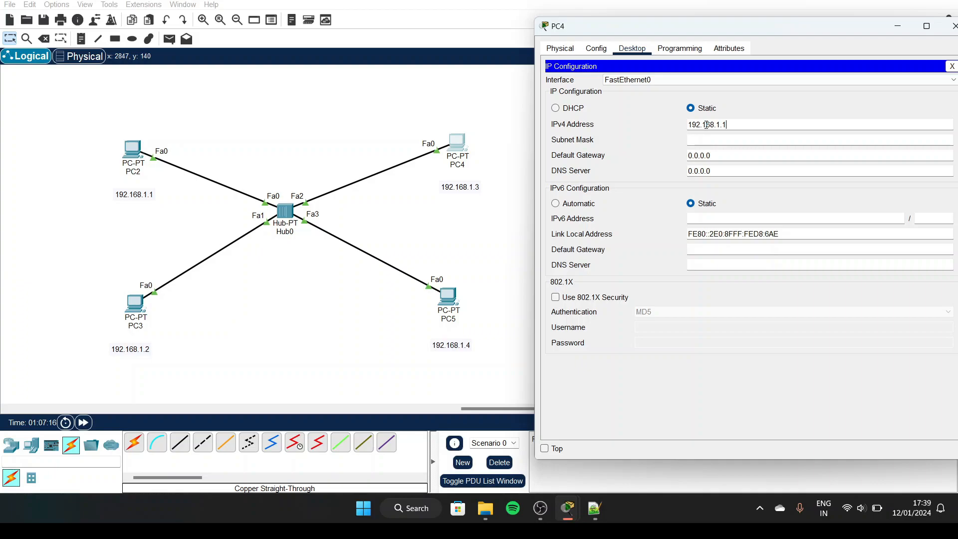
click(735, 141)
click(954, 27)
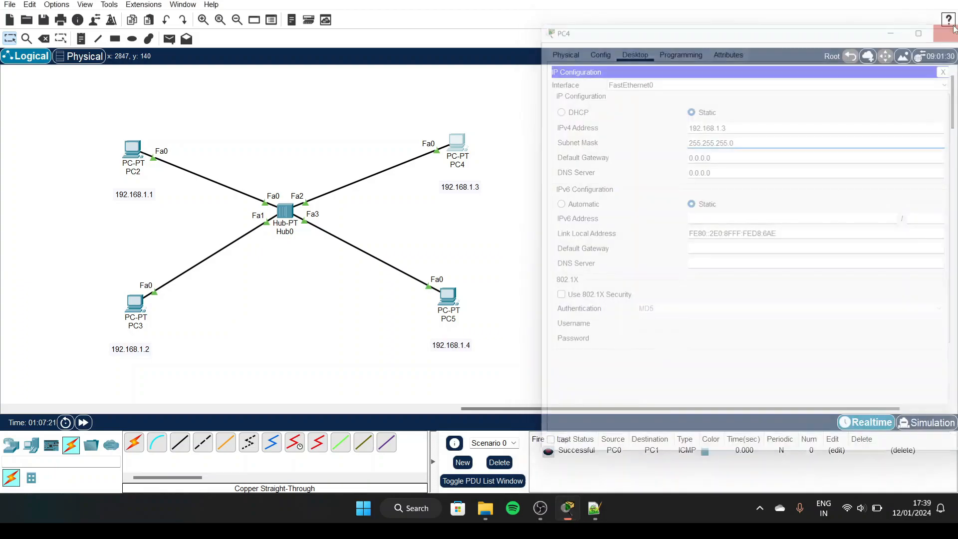
Step: Assign PC5 the static IPv4 address 192.168.1.4 with subnet mask 255.255.255.0 and close its configuration window
click(447, 297)
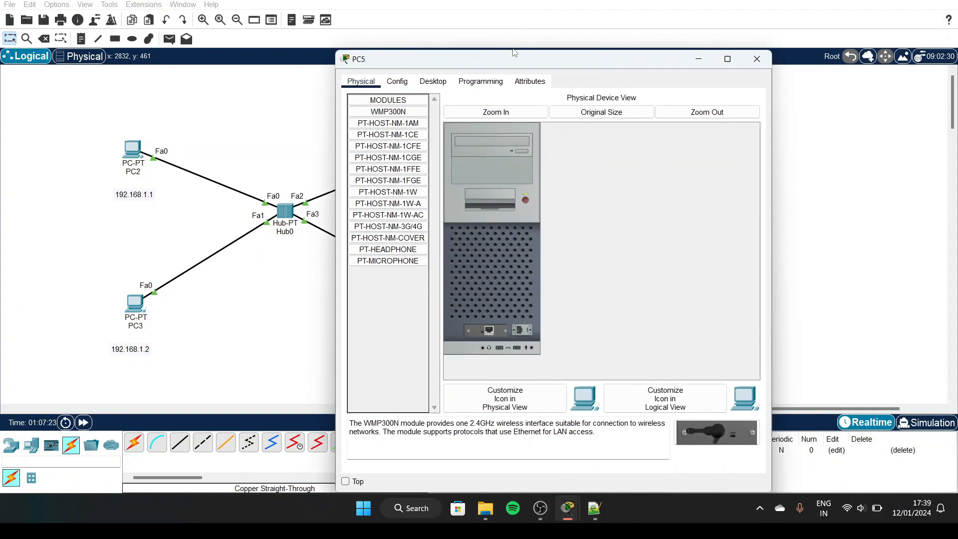
drag(495, 60, 668, 14)
click(606, 35)
click(590, 62)
click(700, 111)
text(192.168.1.1)
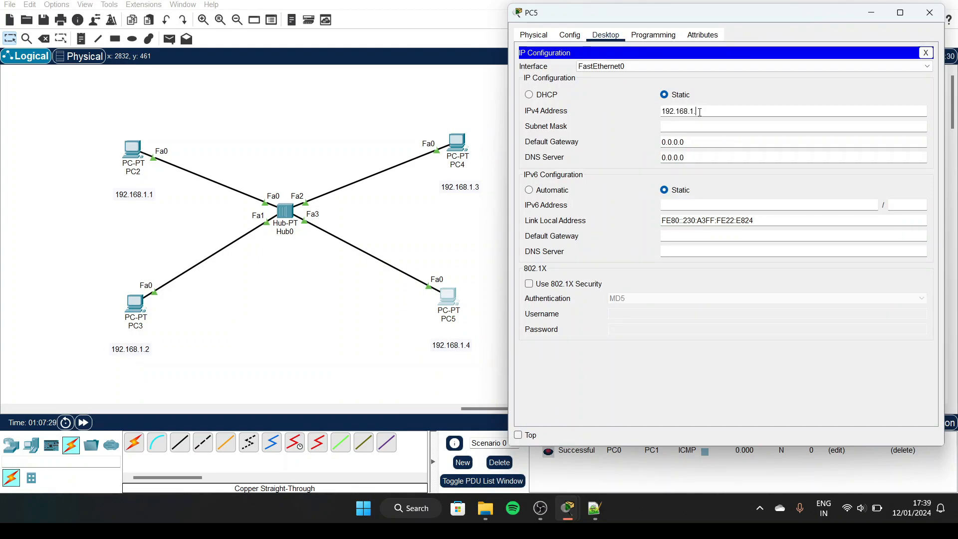
click(712, 129)
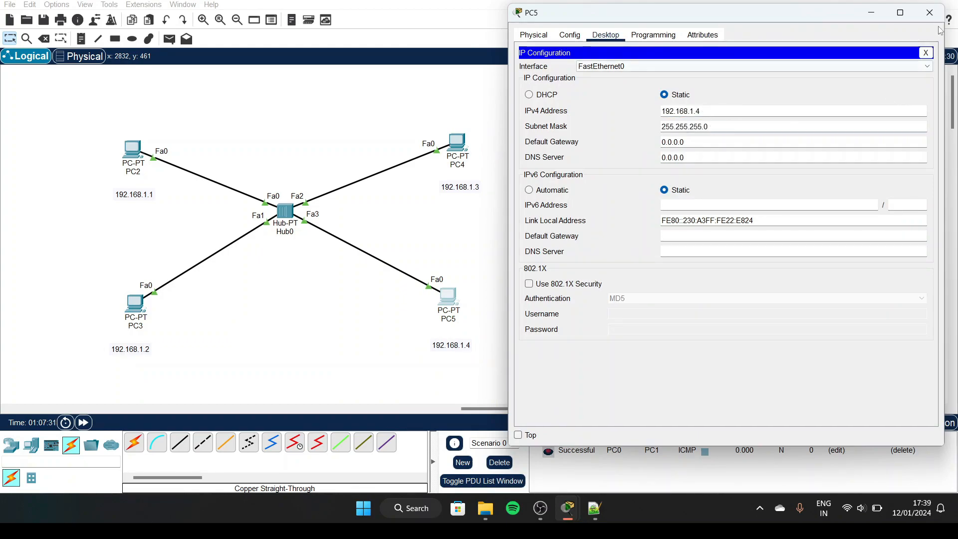
click(931, 12)
Step: Delete Scenario 0 to clear the old PC0-to-PC1 PDU, and switch to Simulation mode
scroll(421, 214, left, 6)
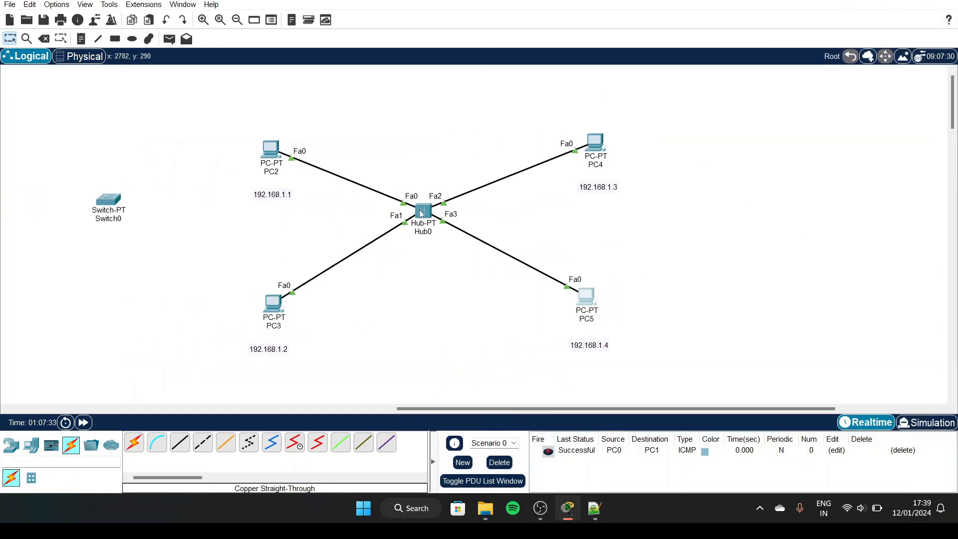
scroll(421, 213, right, 2)
scroll(420, 214, right, 2)
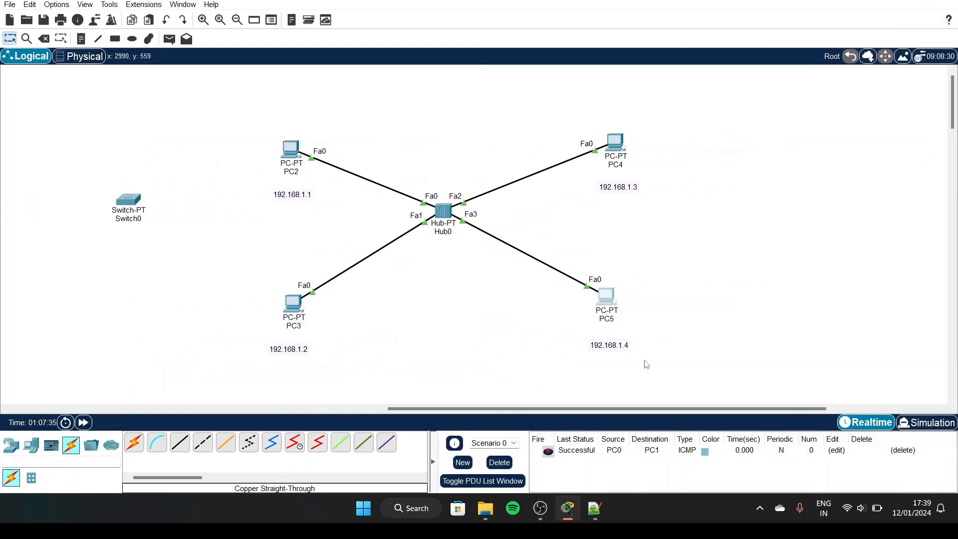
click(495, 464)
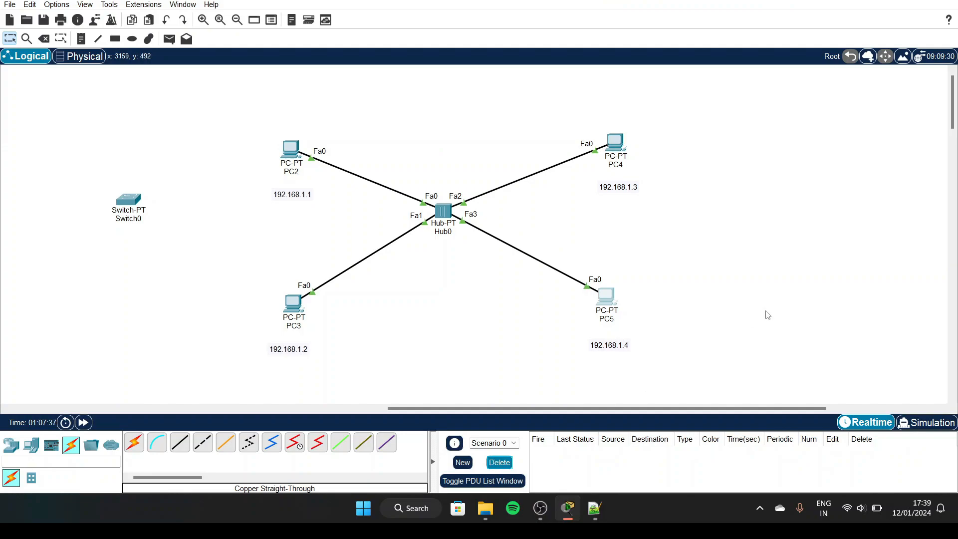
click(927, 425)
Step: Add a text note A above PC2 and dismiss the battery saver notification
key(n)
click(254, 117)
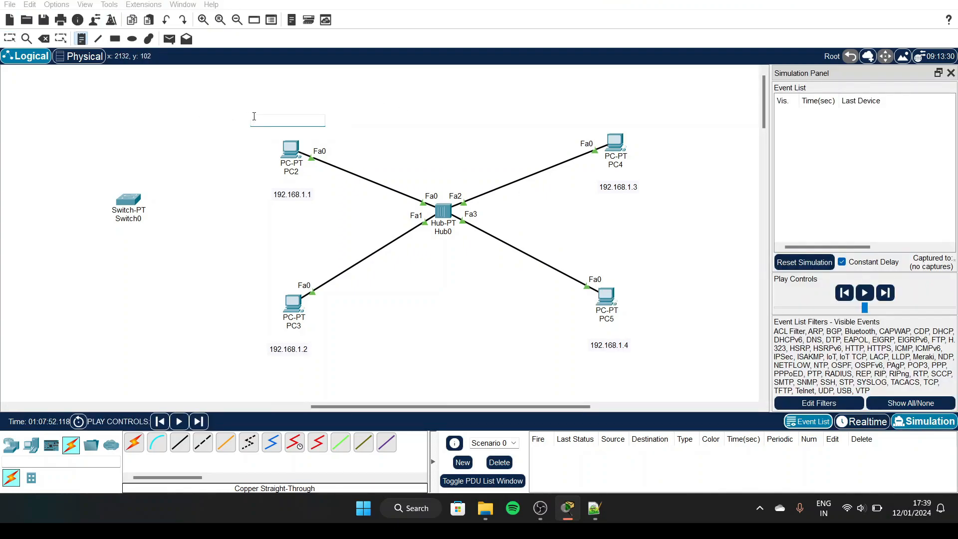
text(A)
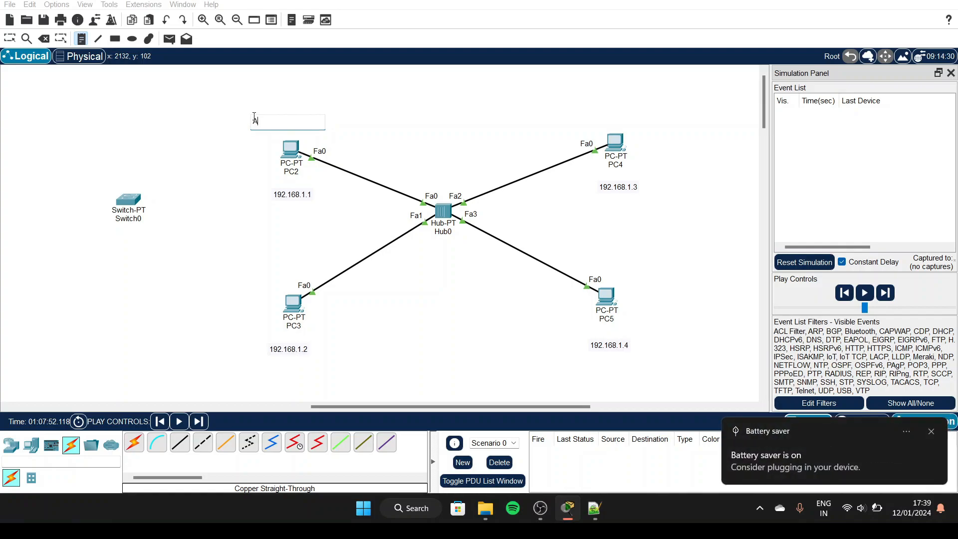
click(931, 433)
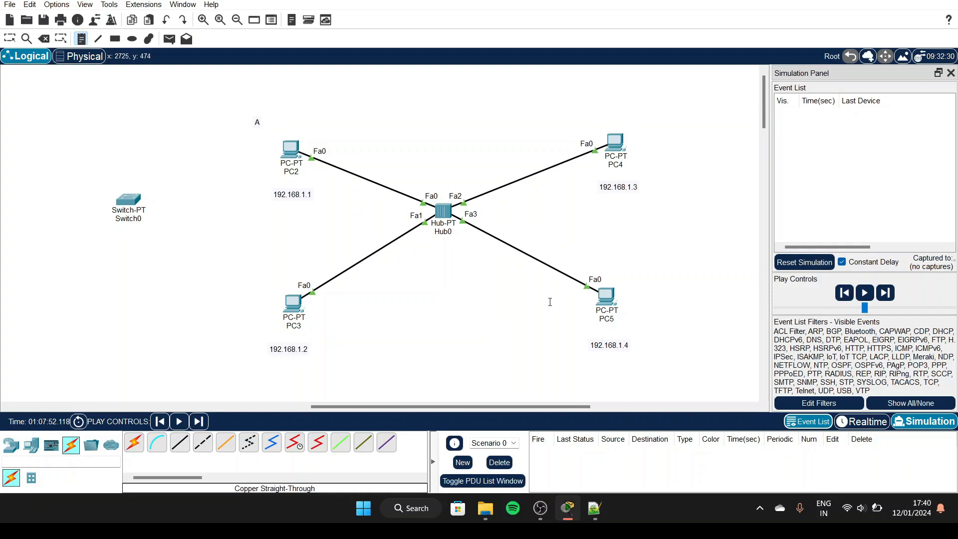
Step: Add a text note B beside PC5, leave note placement, and move the note closer to the PC
click(673, 326)
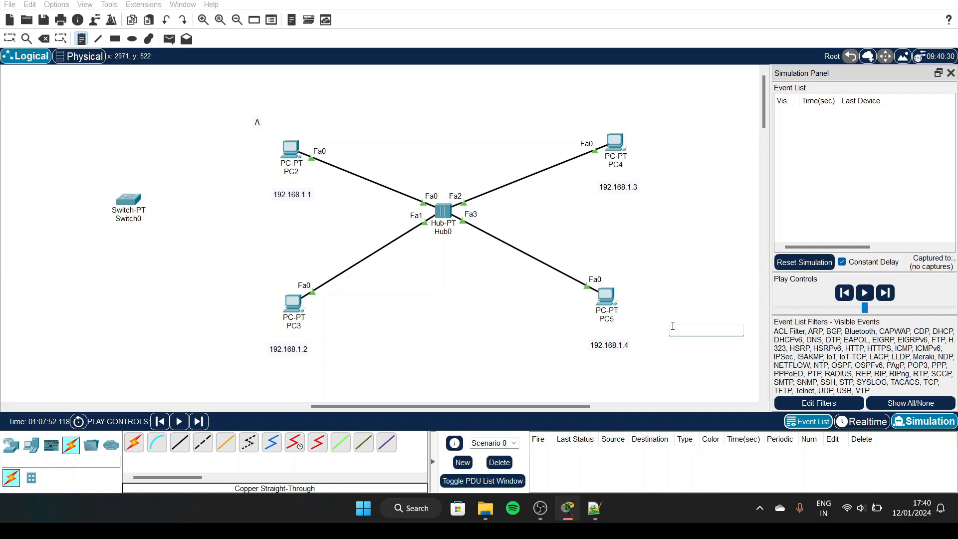
text(B)
key(Escape)
drag(676, 333, 652, 310)
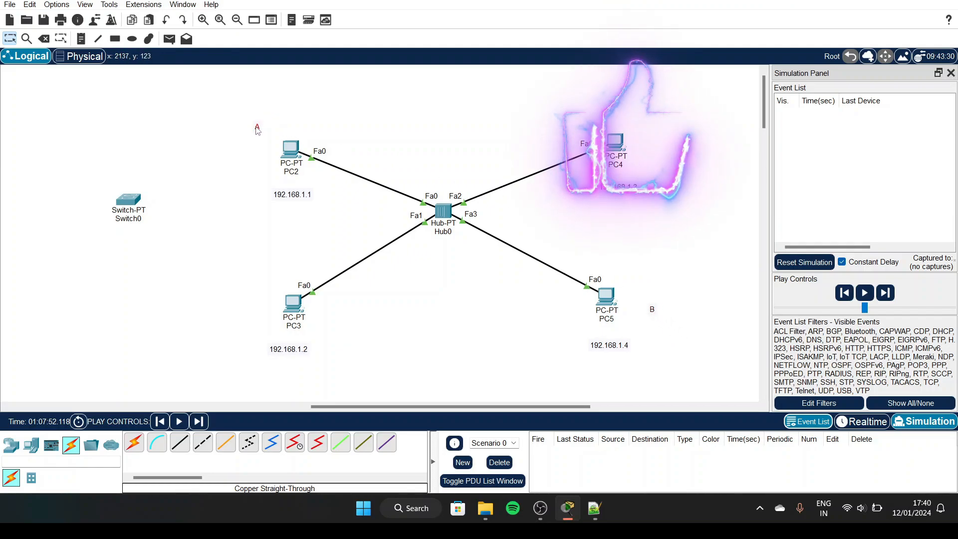
Step: Add a simple PDU from PC2 to PC5
key(p)
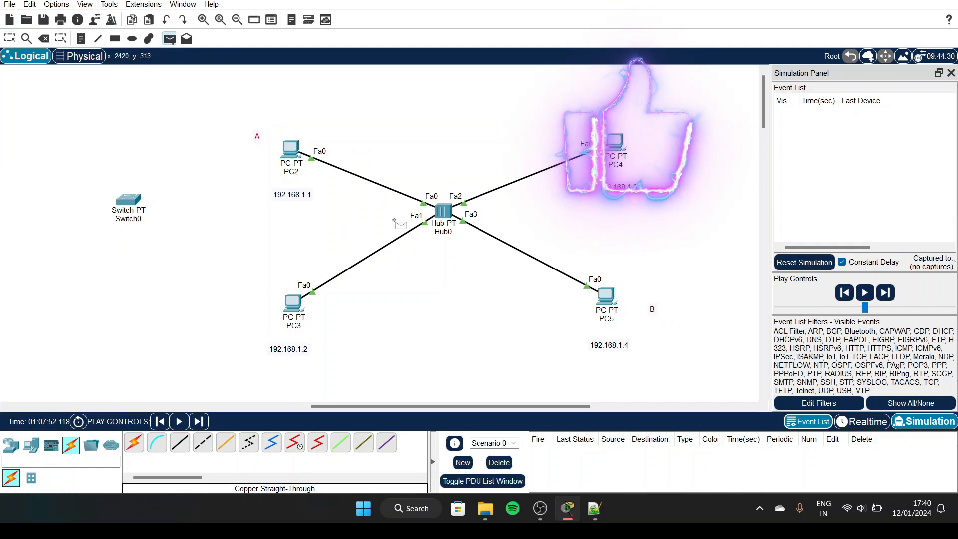
click(292, 148)
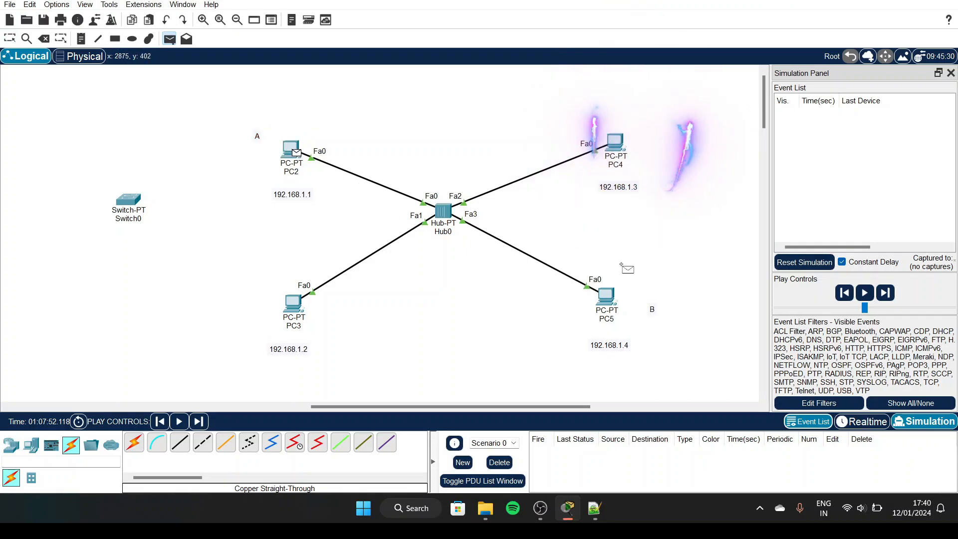
click(606, 297)
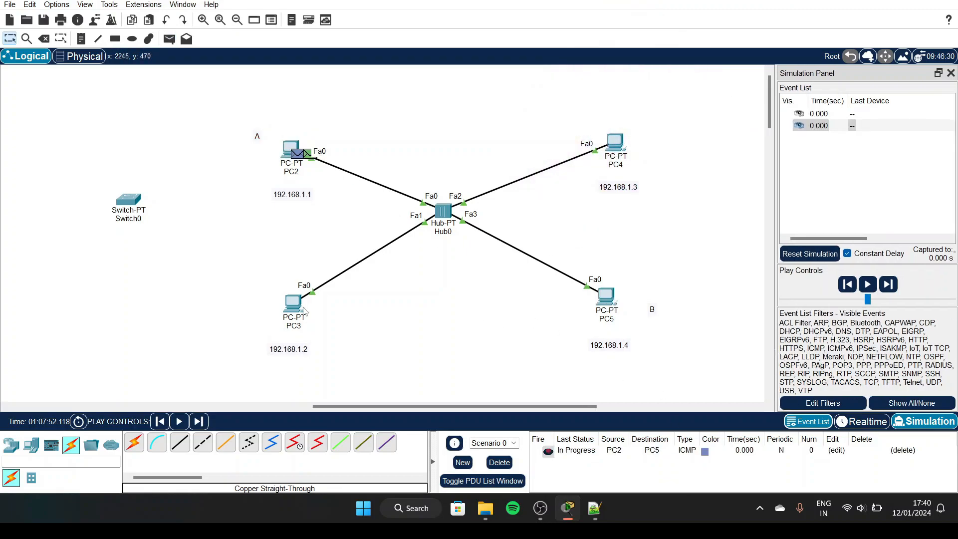
Step: Advance the simulation event by event to carry the PC2-to-PC5 PDU through Hub0 and its reply back to PC2
click(199, 422)
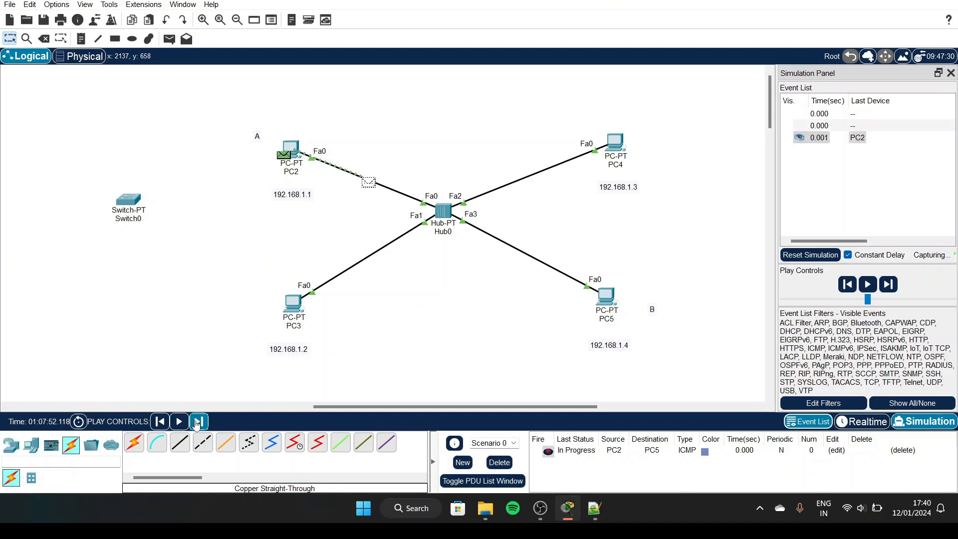
click(198, 422)
click(198, 423)
click(199, 423)
click(198, 422)
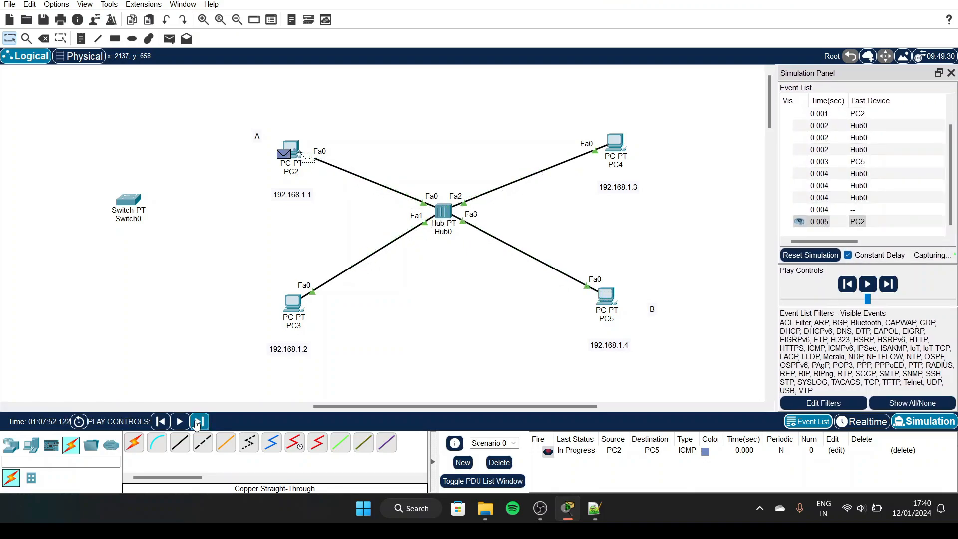
click(198, 423)
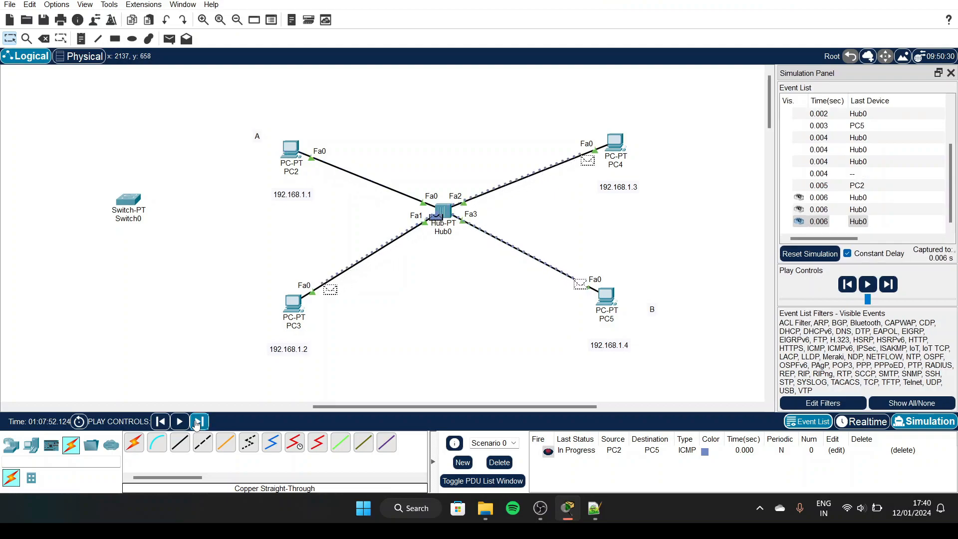
click(198, 422)
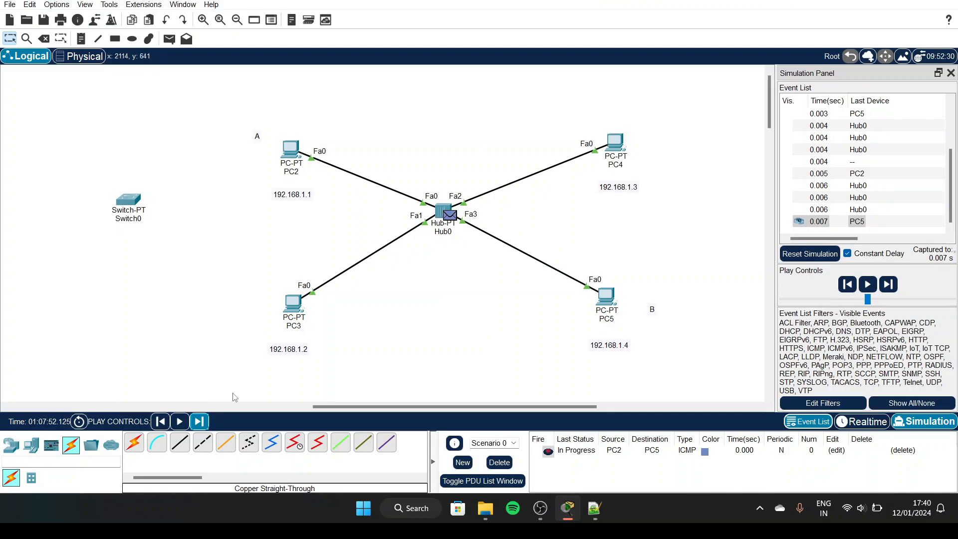
click(198, 422)
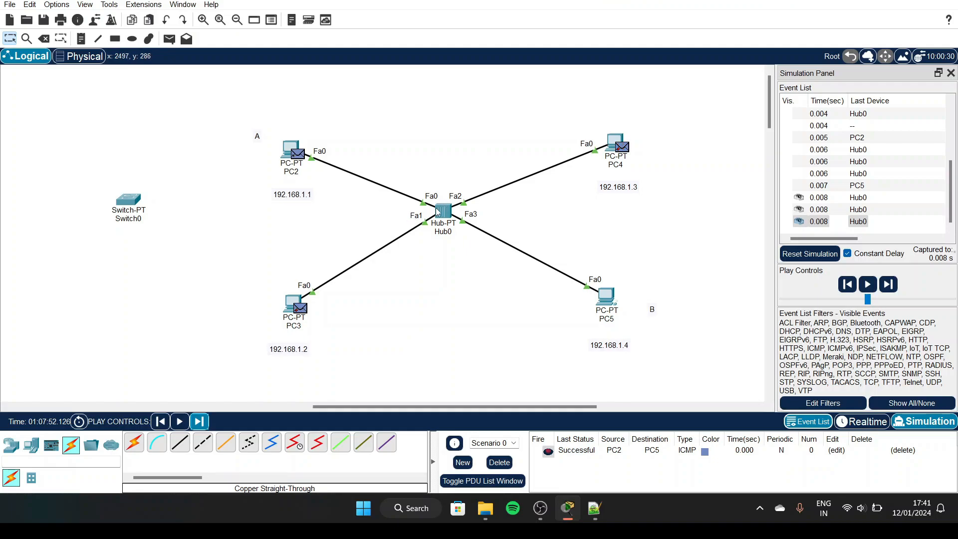
Step: Close Hub0's device window, delete Hub0 from the topology, and delete Scenario 0 to clear the PC2-to-PC5 PDU
click(441, 211)
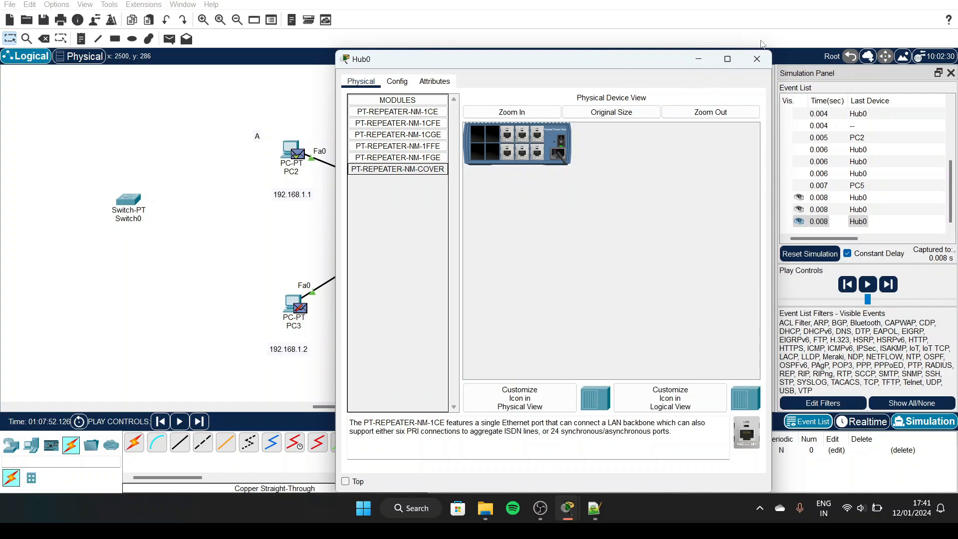
click(757, 60)
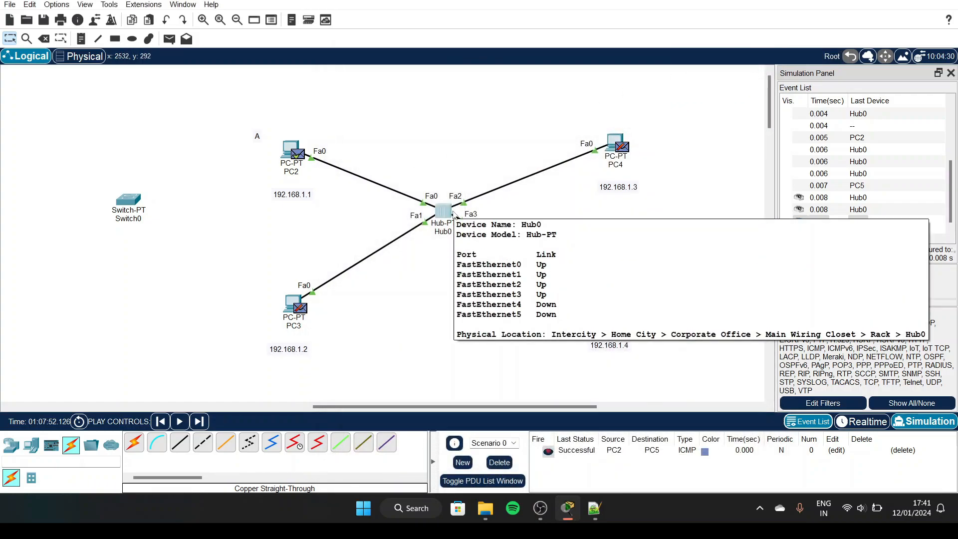
key(Delete)
click(473, 259)
key(Escape)
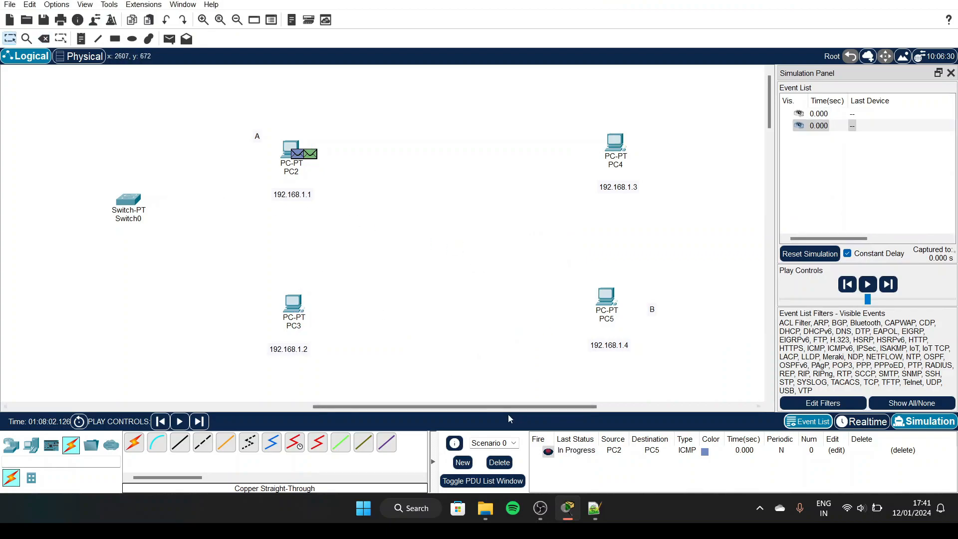
click(500, 462)
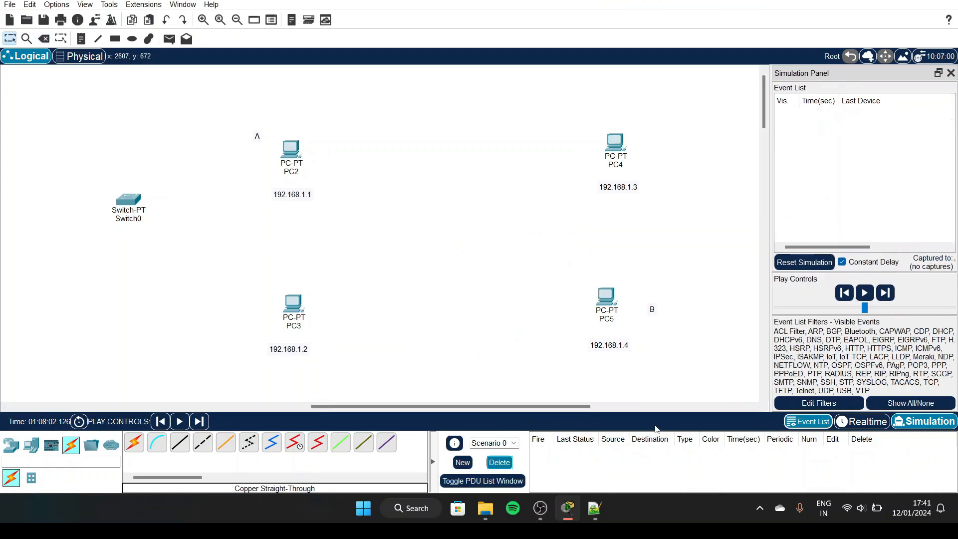
Step: Return to Realtime mode and move Switch0 to the center between the four PCs
click(862, 422)
drag(124, 200, 440, 227)
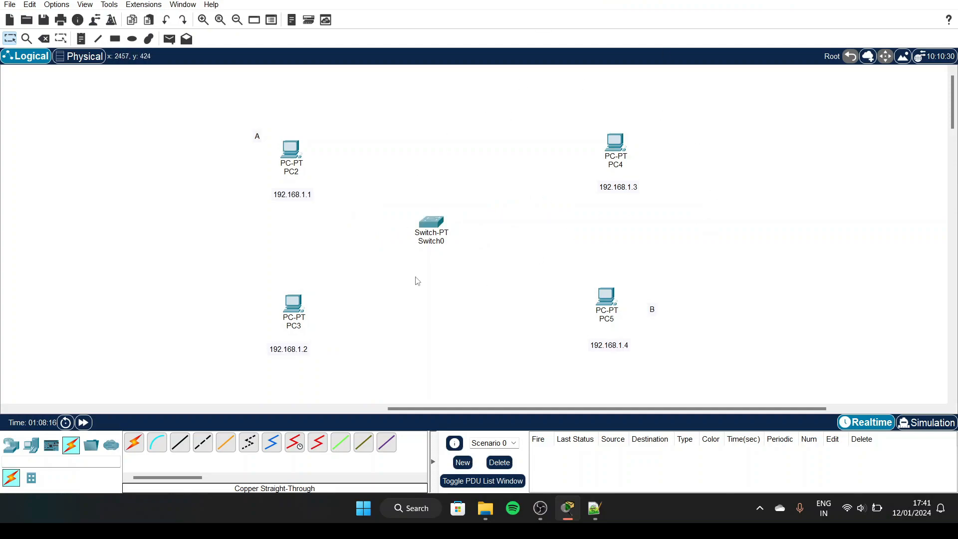
Step: Connect PC2's FastEthernet0 to Switch0's FastEthernet0/1 with a copper straight-through cable
click(182, 444)
click(291, 148)
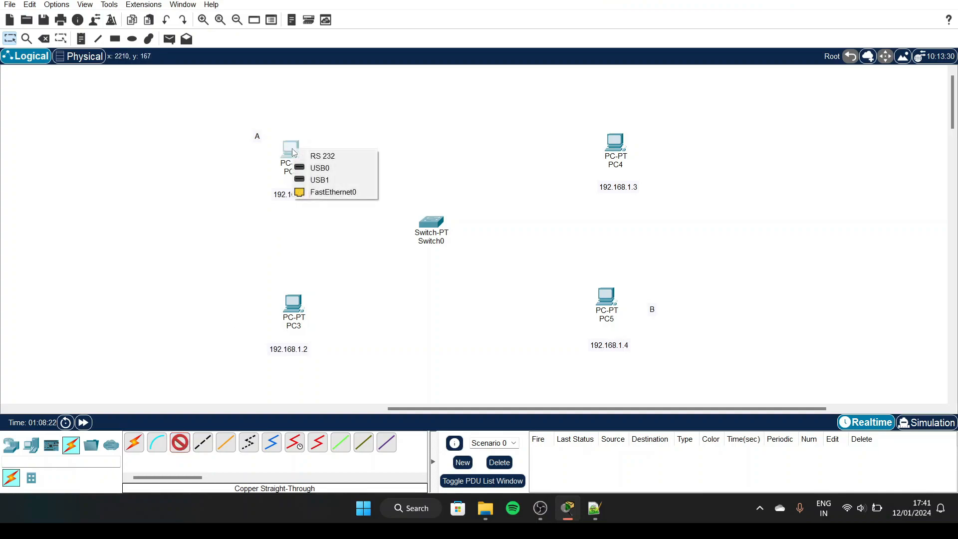
click(334, 191)
click(427, 222)
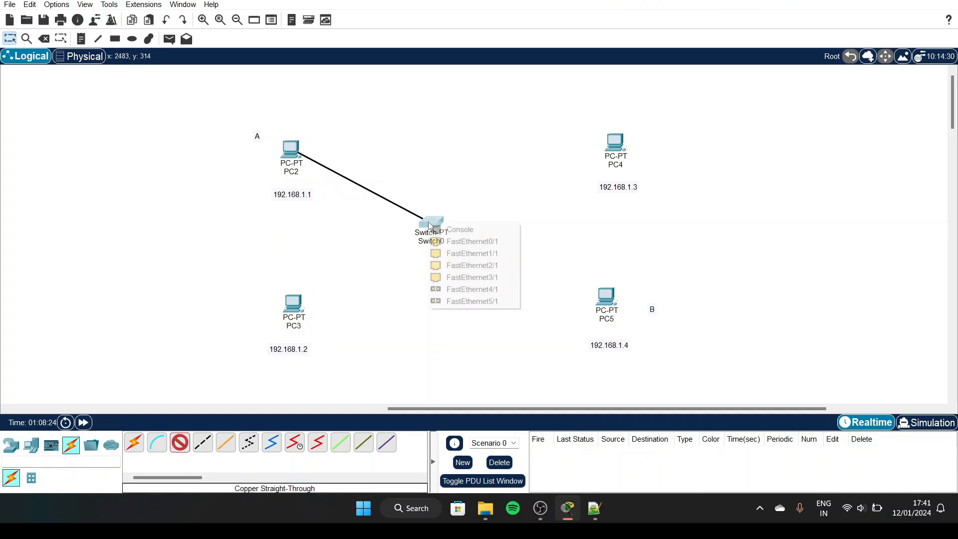
click(452, 242)
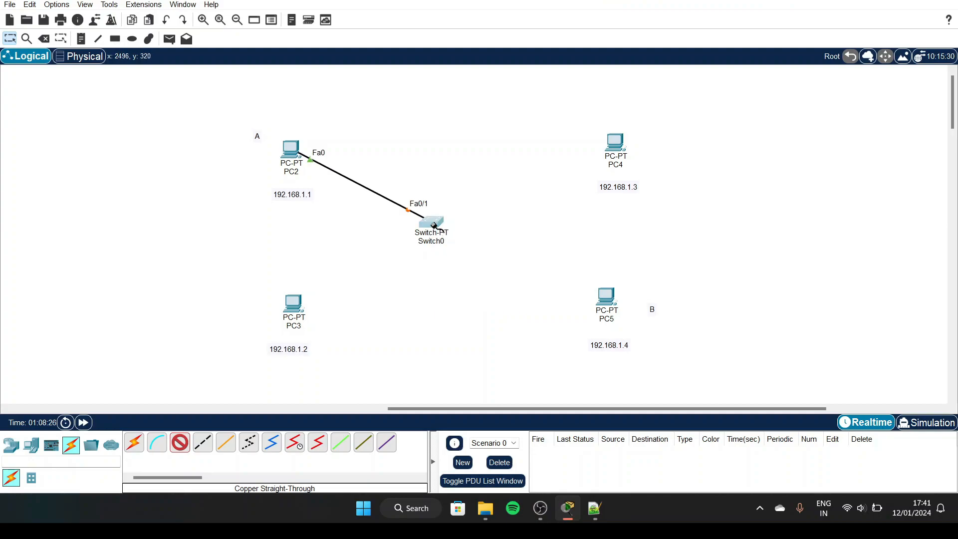
Step: Cable Switch0's FastEthernet1/1 to PC3's FastEthernet0 and its FastEthernet2/1 to PC4's FastEthernet0 with copper straight-through
click(436, 228)
click(451, 248)
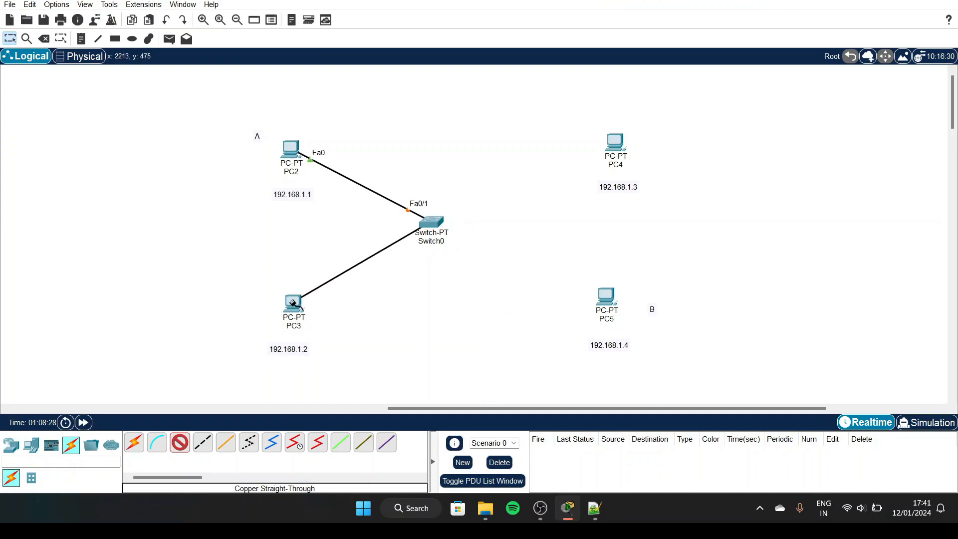
click(294, 303)
click(336, 347)
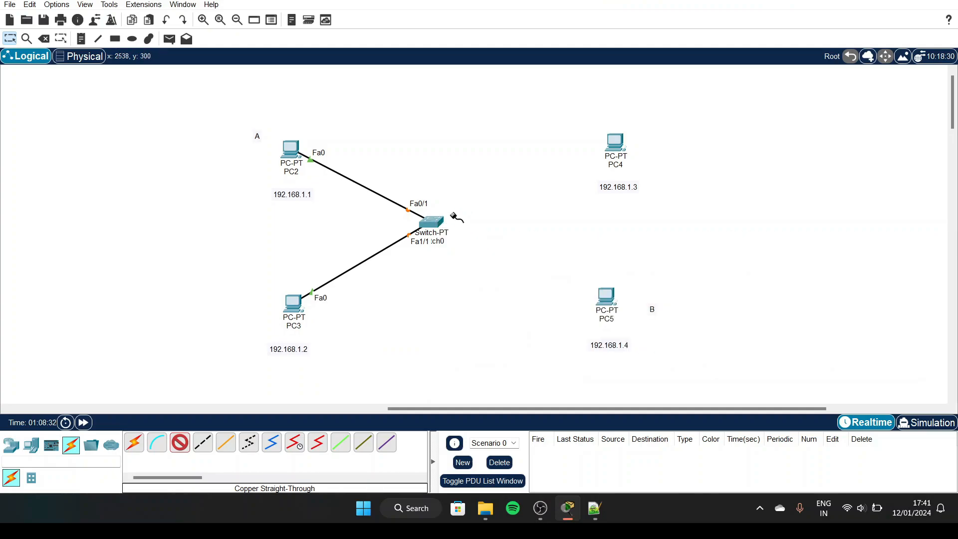
click(441, 228)
click(484, 243)
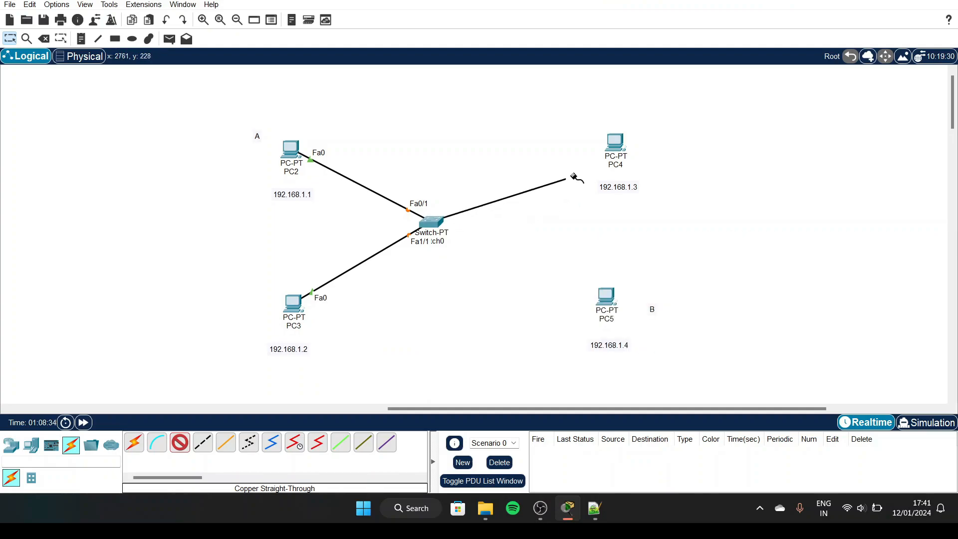
click(619, 149)
click(651, 191)
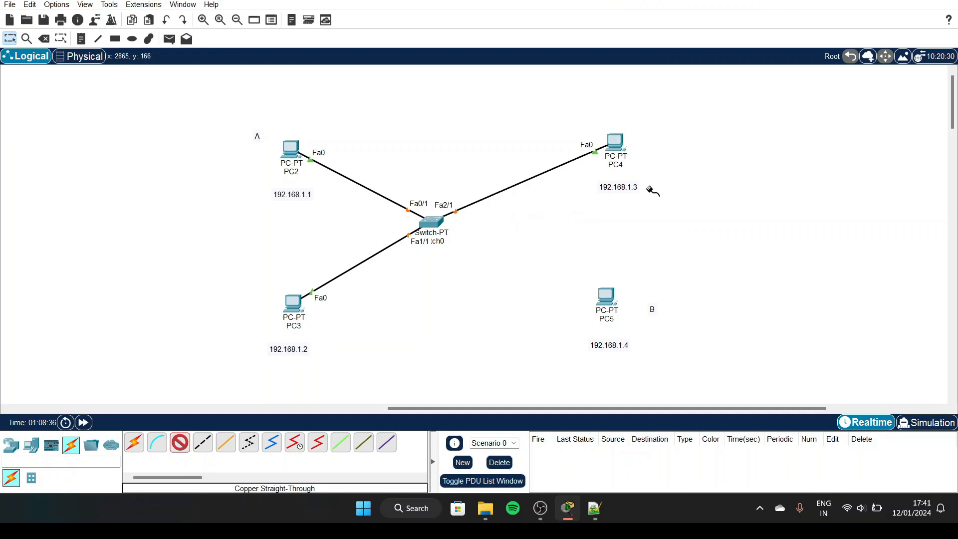
Step: Cable Switch0's FastEthernet3/1 to PC5's FastEthernet0 with copper straight-through, and fast-forward the network time to bring up the switch ports
click(427, 223)
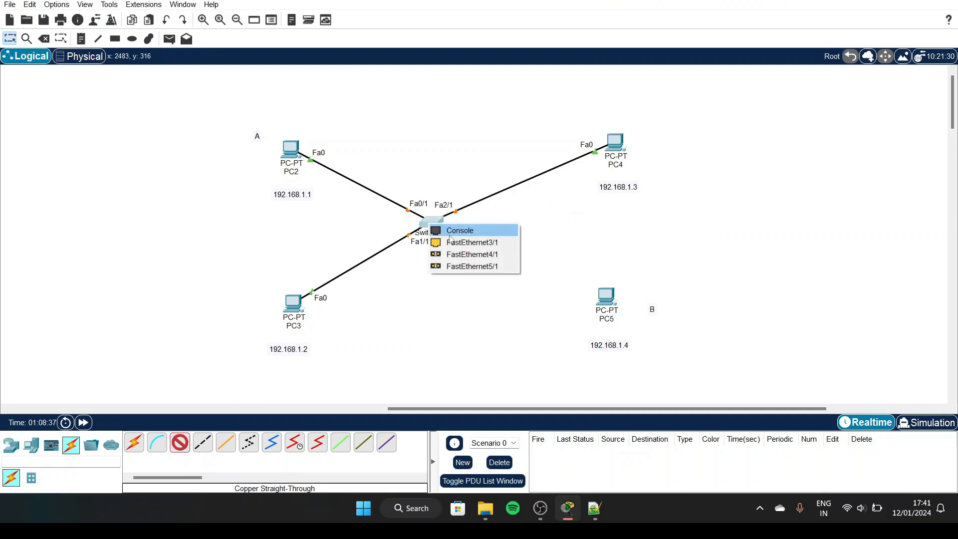
click(460, 243)
click(610, 303)
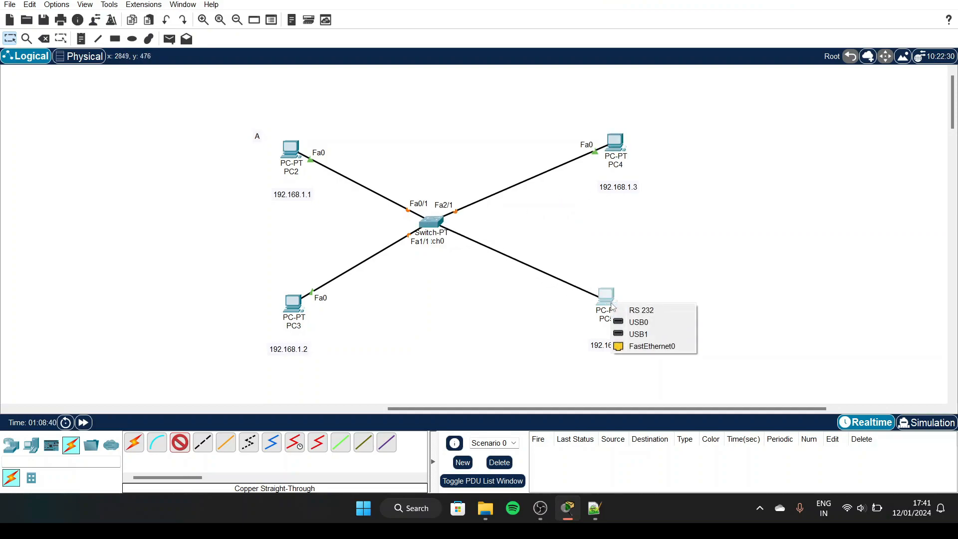
click(641, 345)
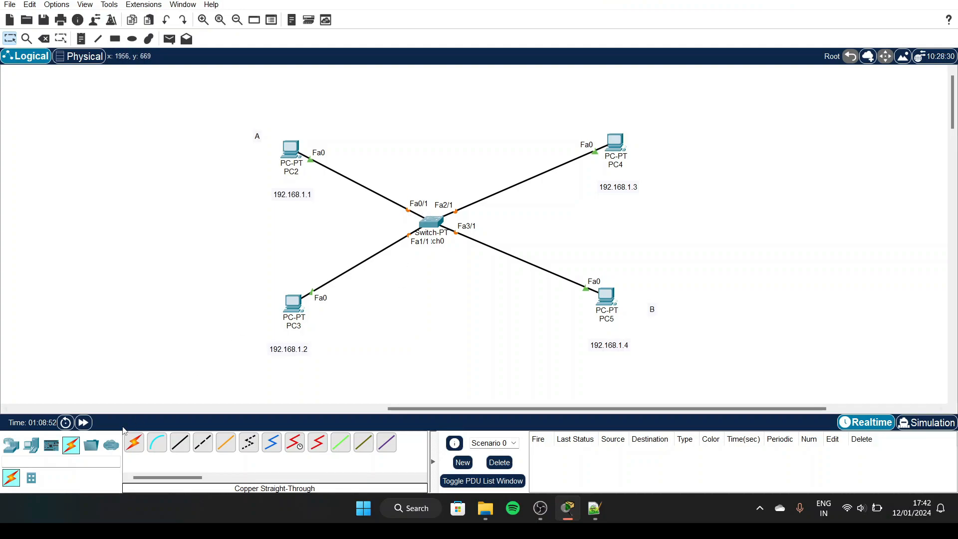
click(83, 425)
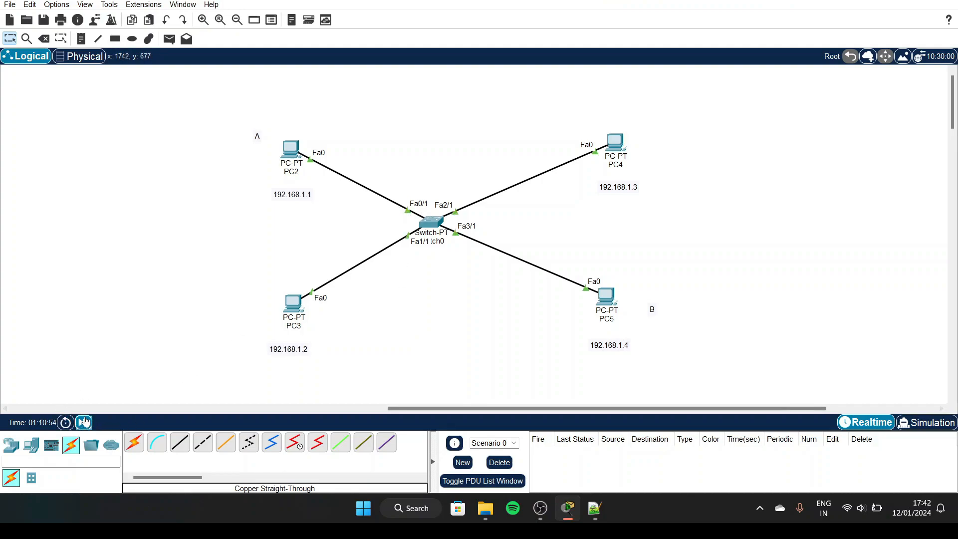
click(84, 425)
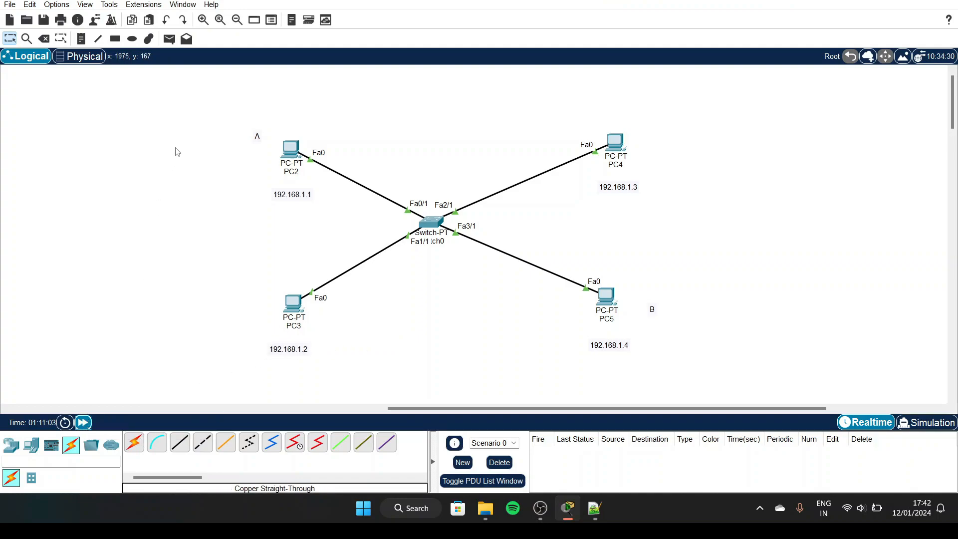
Step: Switch to Simulation mode and add a simple PDU from PC2 to PC5
click(170, 40)
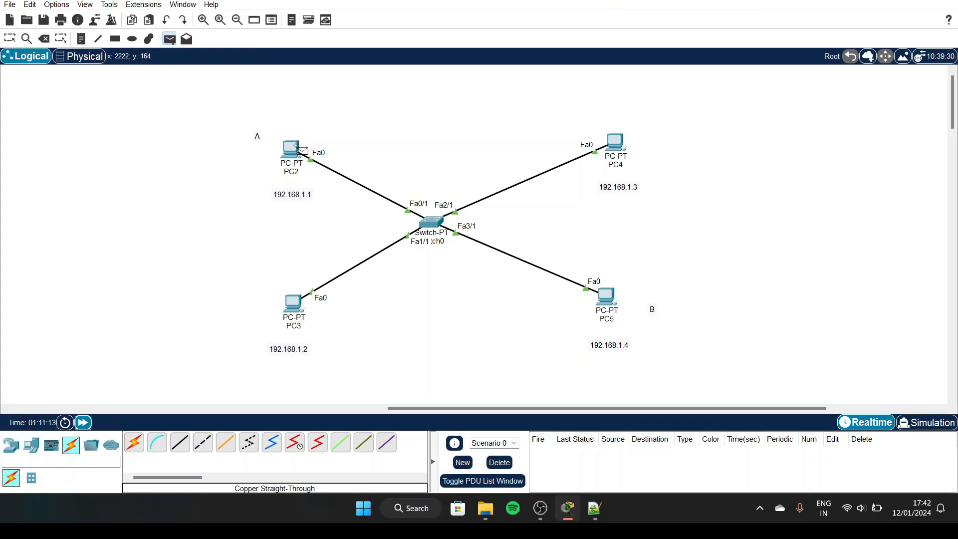
click(926, 422)
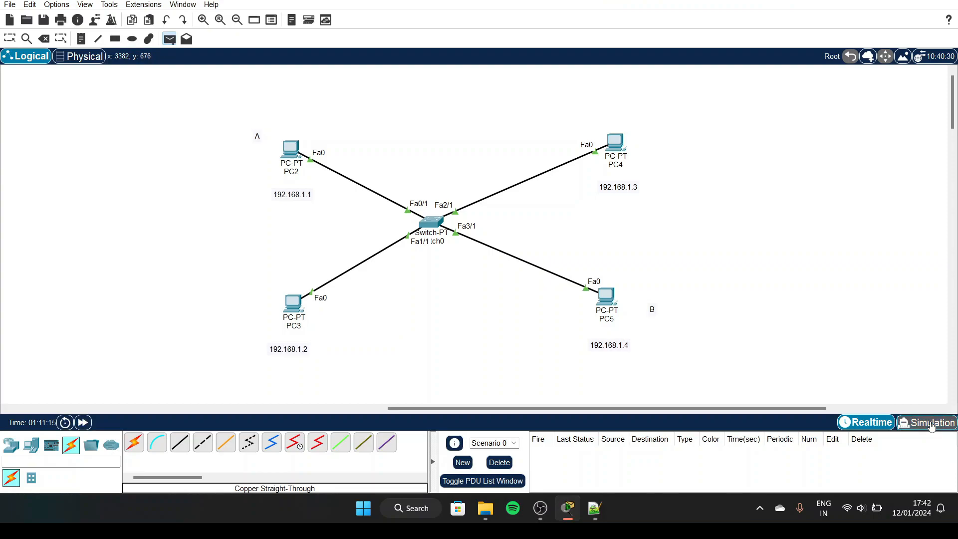
click(291, 148)
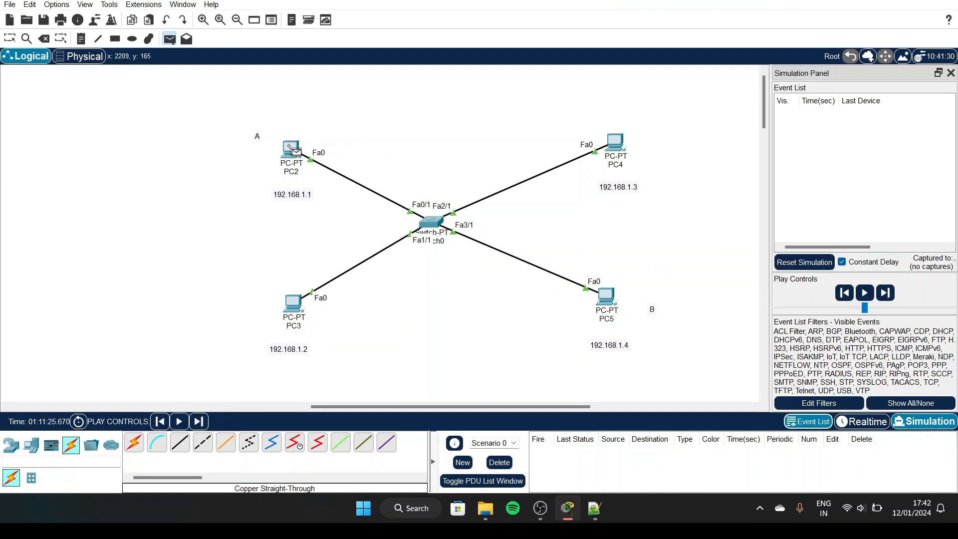
click(609, 296)
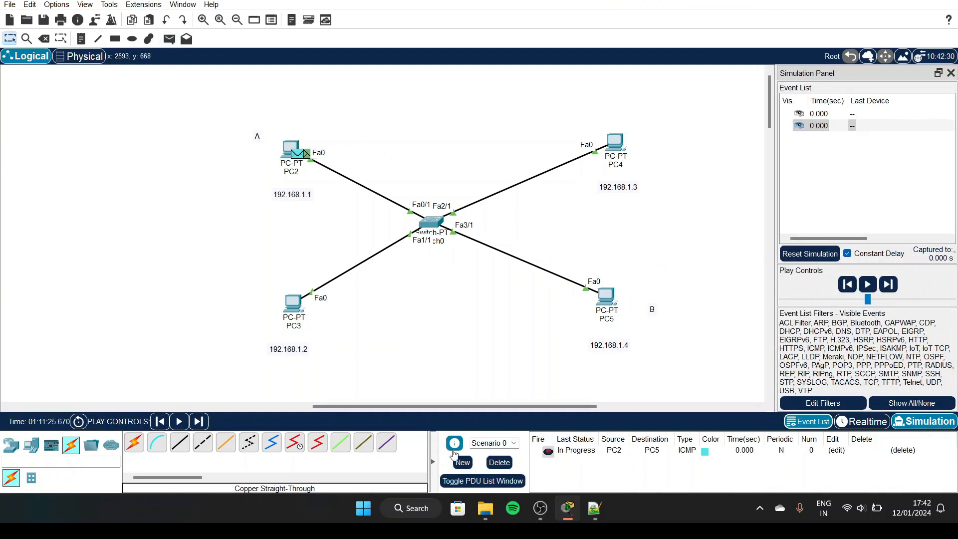
Step: Advance the simulation event by event to send the PC2-to-PC5 PDU through Switch0 and back, and close the Simulation Panel
click(199, 422)
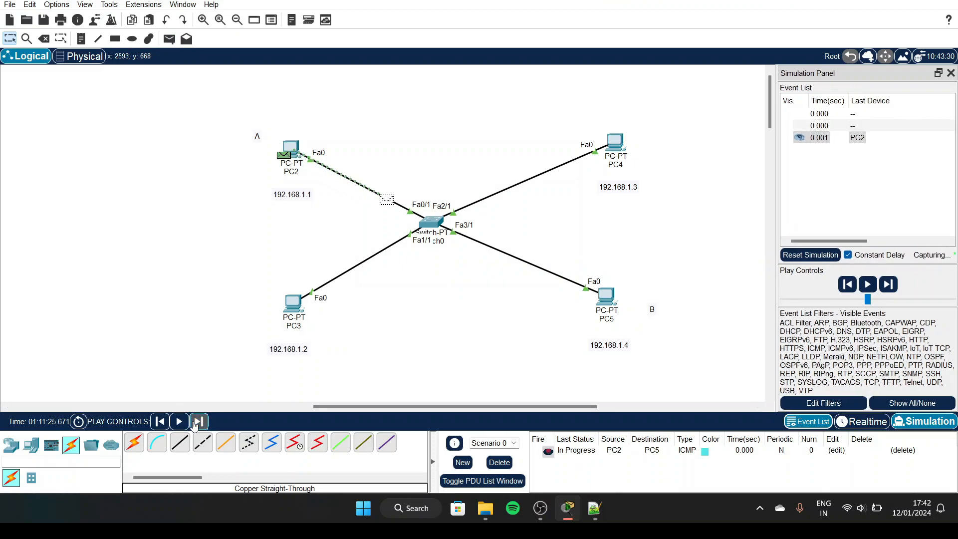
click(198, 421)
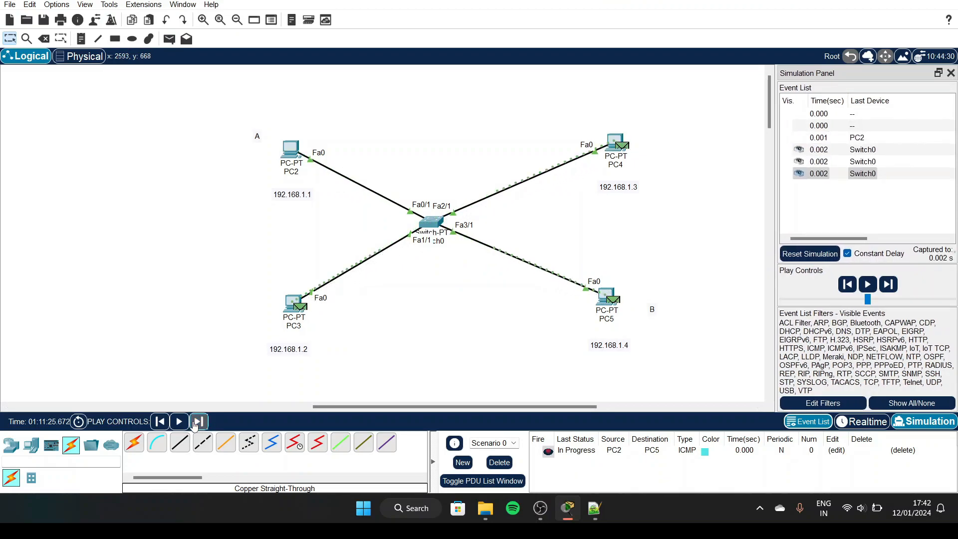
click(196, 422)
click(196, 423)
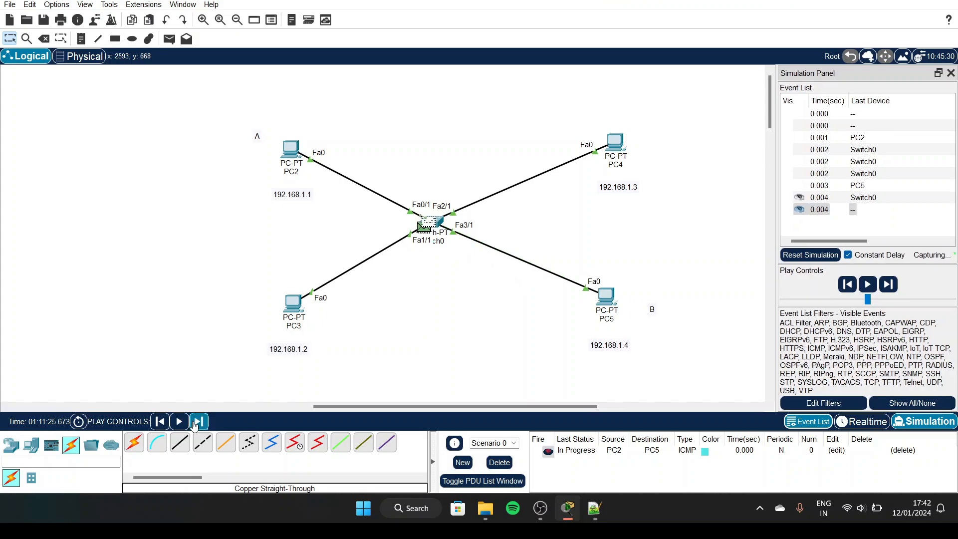
click(196, 422)
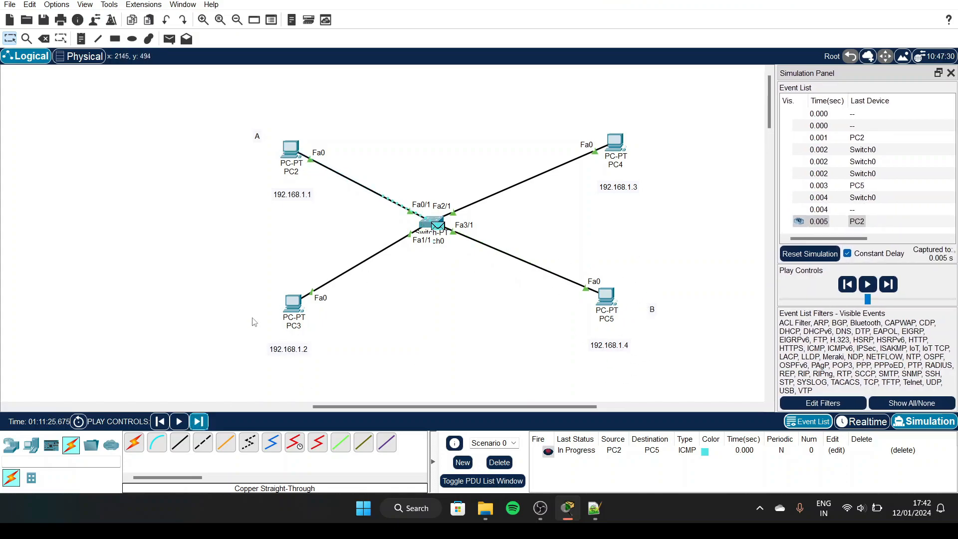
click(201, 422)
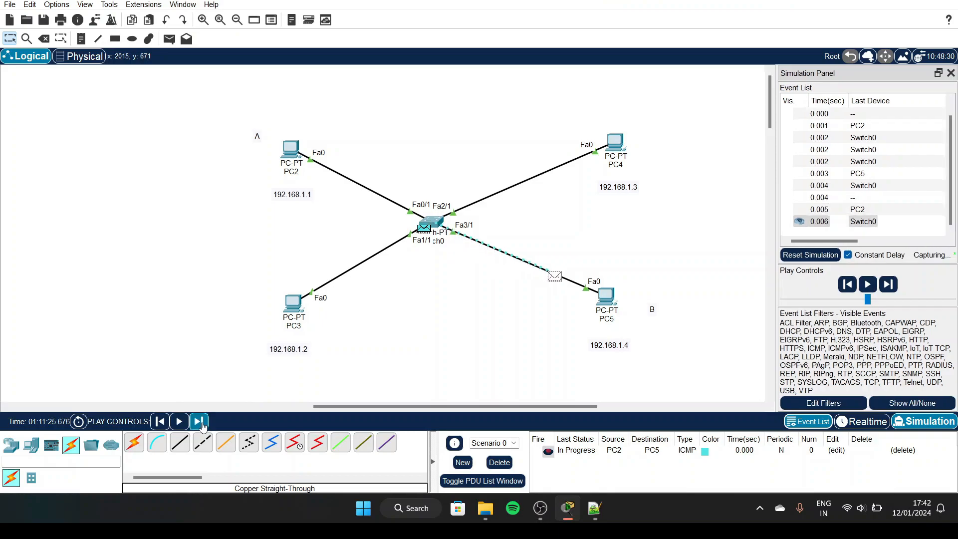
click(198, 422)
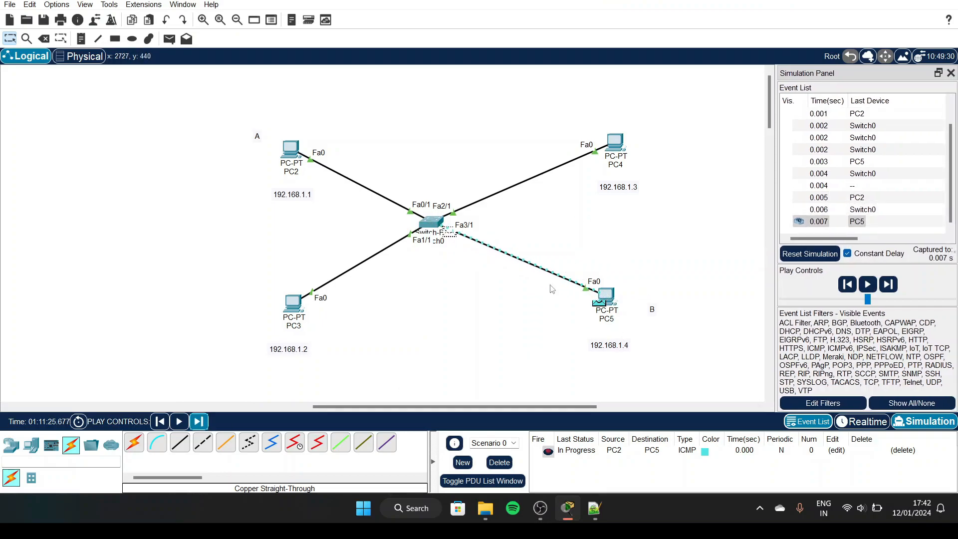
click(199, 423)
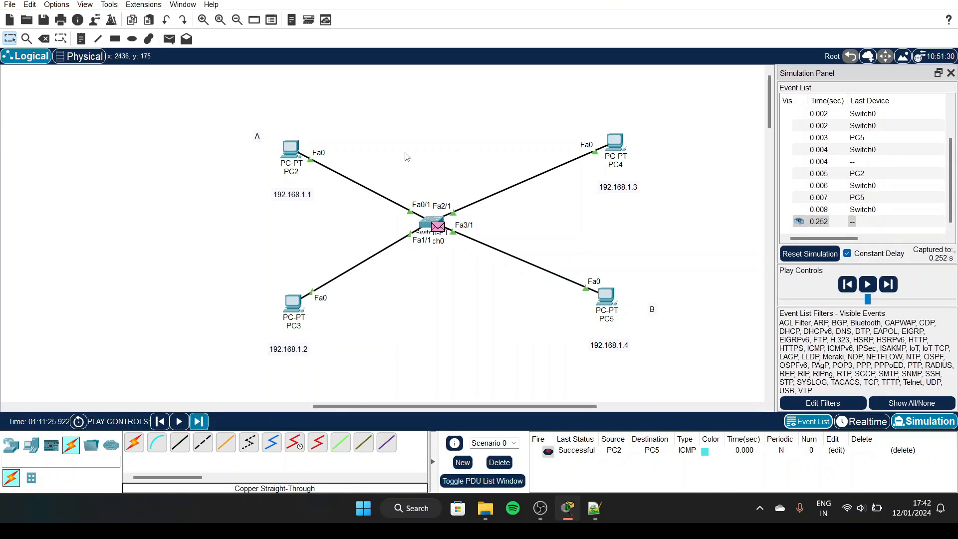
click(198, 423)
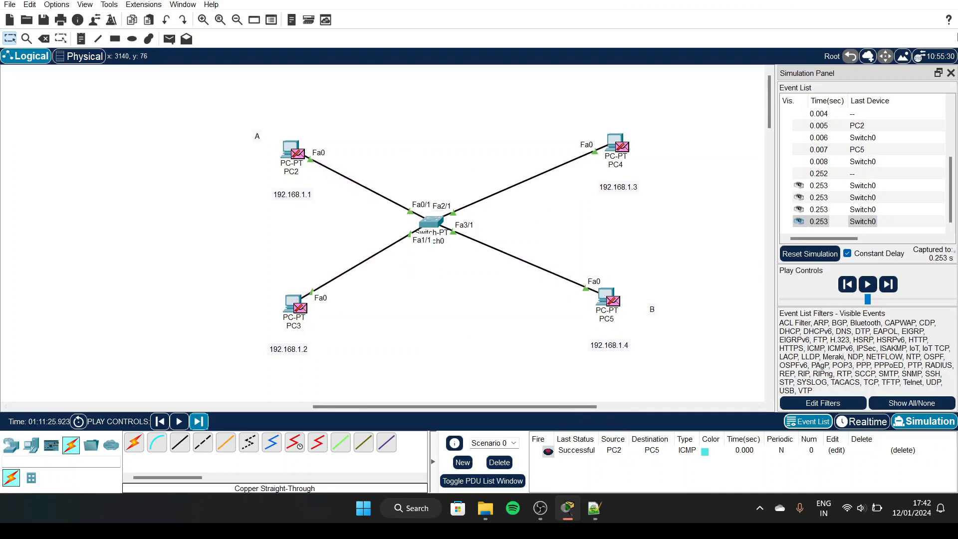
click(951, 73)
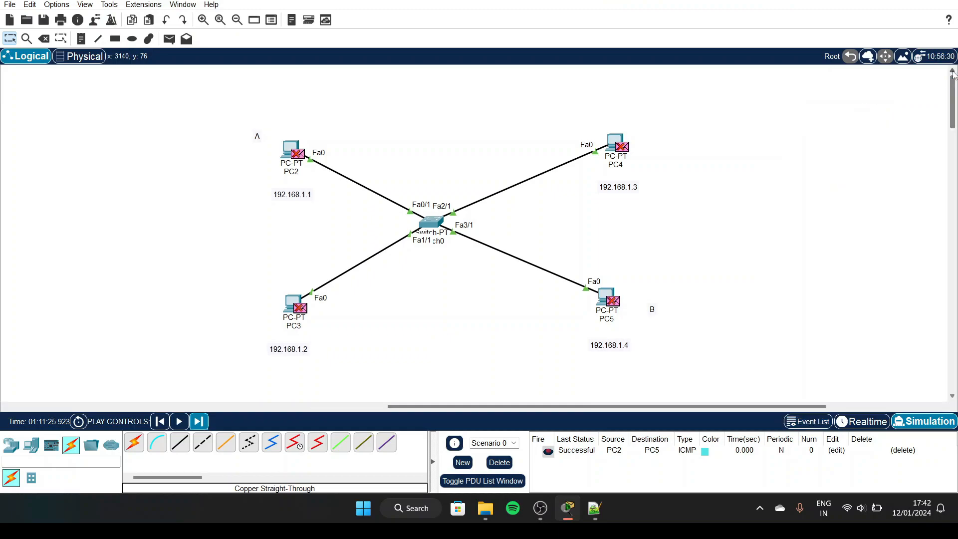
Step: Return the network to Realtime mode with the PC2–PC5 switch topology in view
click(871, 422)
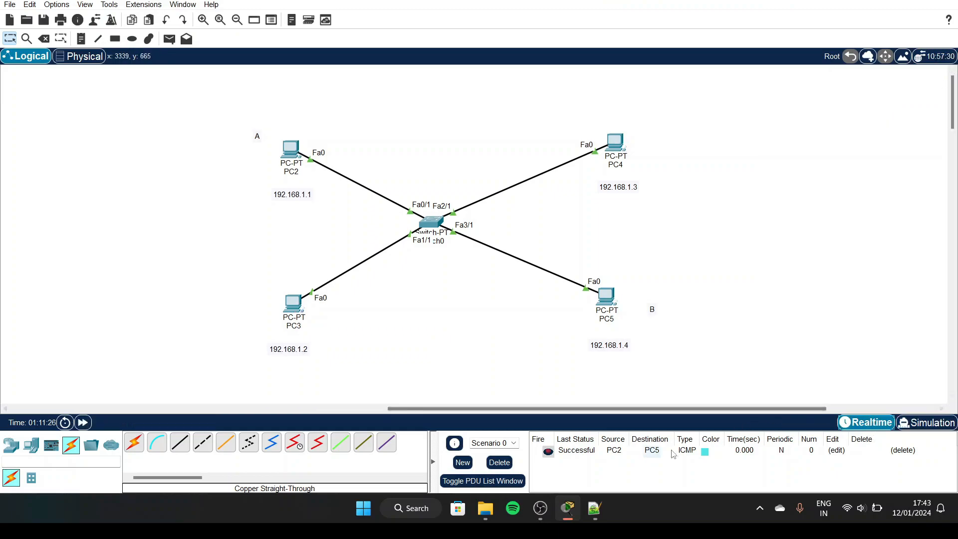
scroll(442, 293, left, 2)
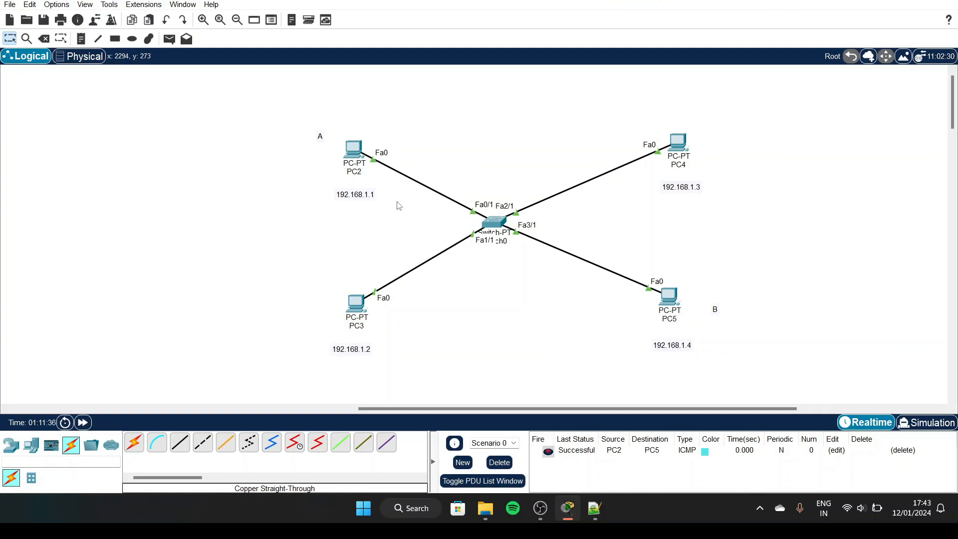
scroll(399, 206, down, 2)
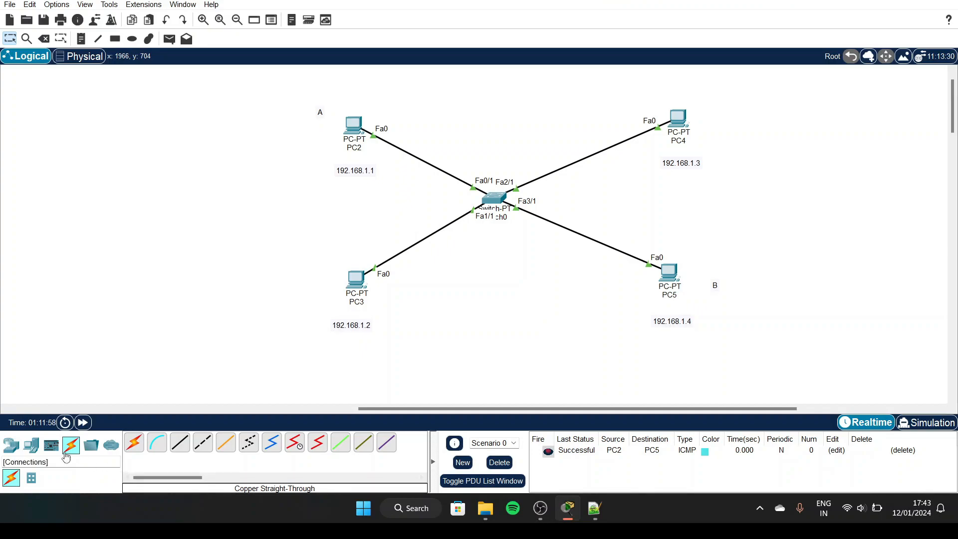
Step: Choose the Repeater-PT from the hub-type network devices and add it to the workspace near Switch0
click(28, 452)
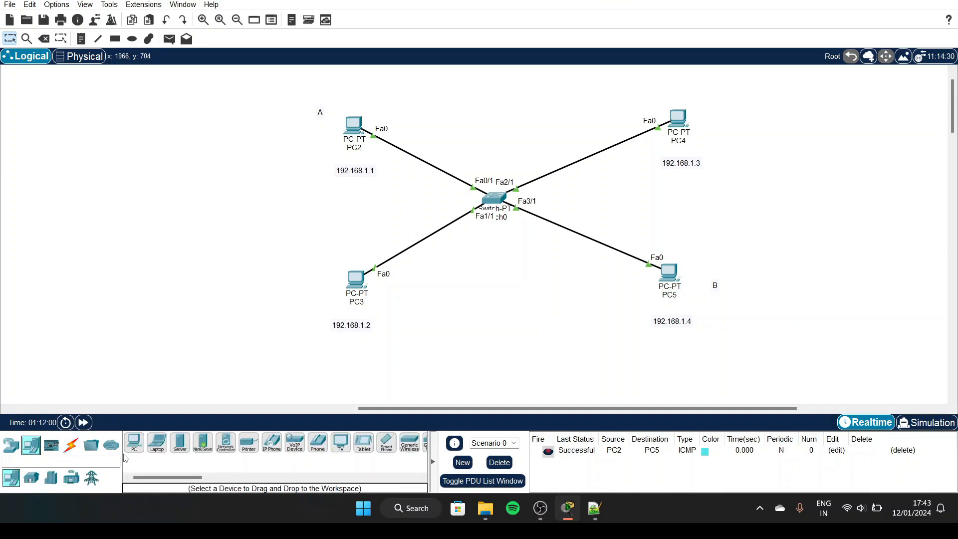
click(16, 451)
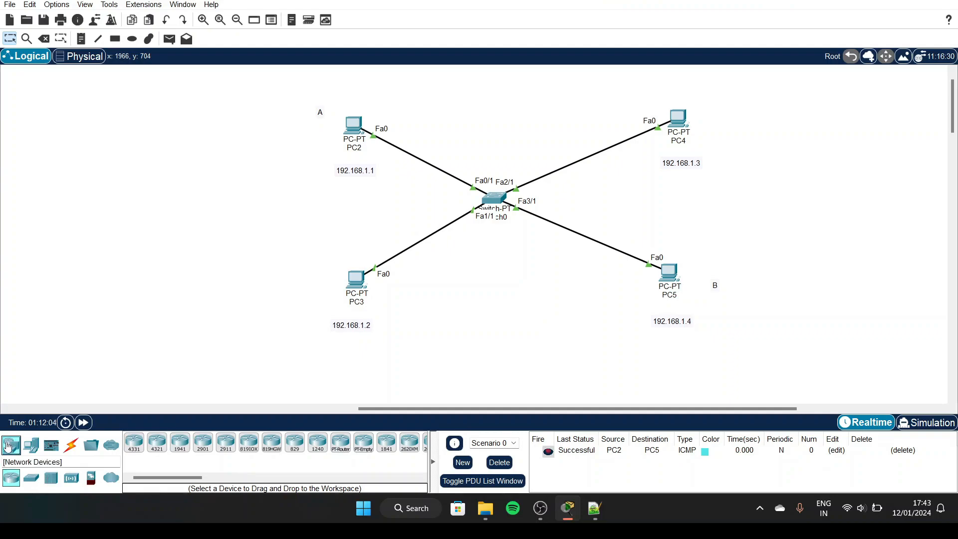
click(52, 479)
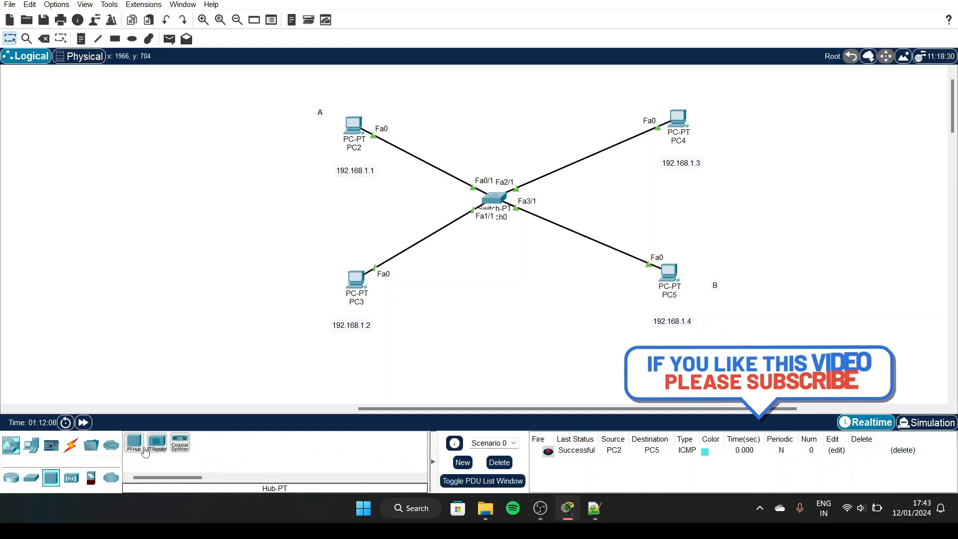
click(163, 449)
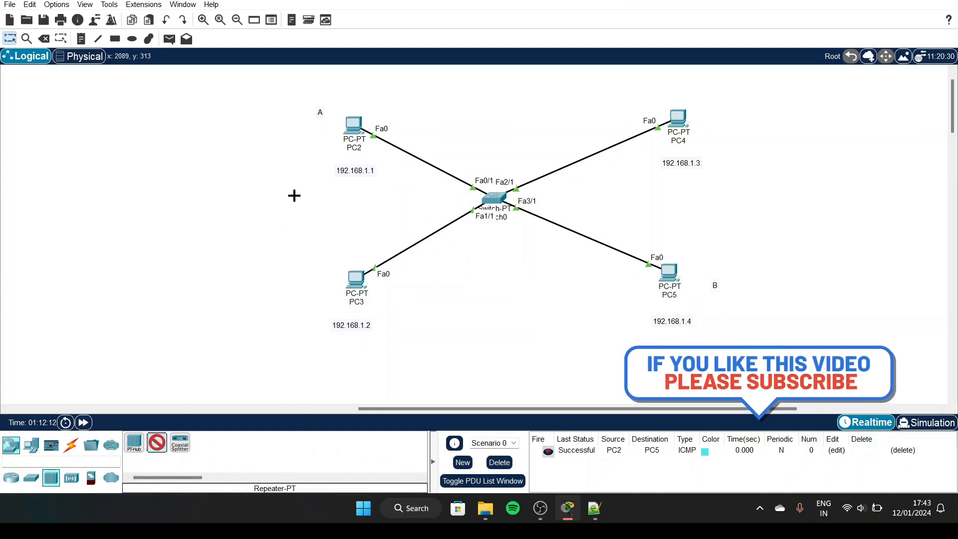
click(496, 252)
drag(434, 151, 535, 236)
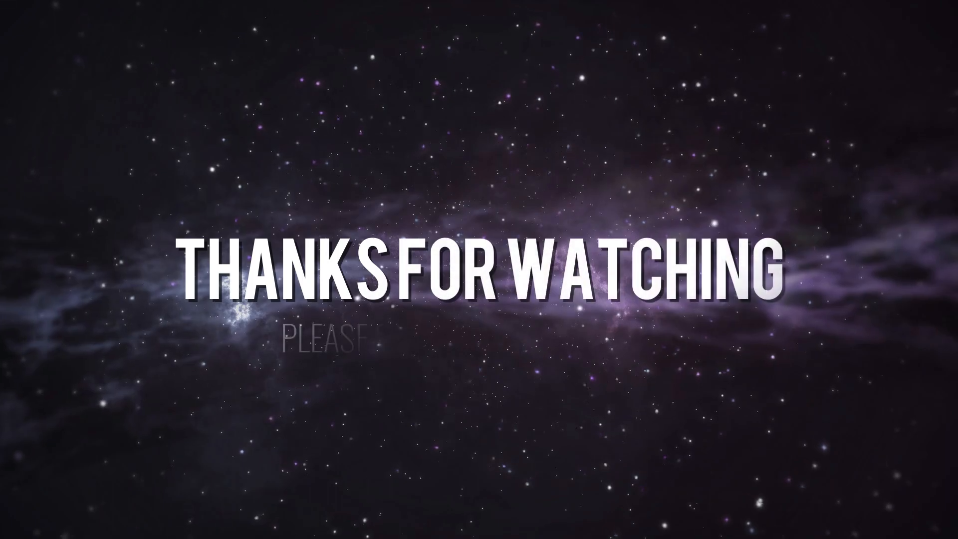